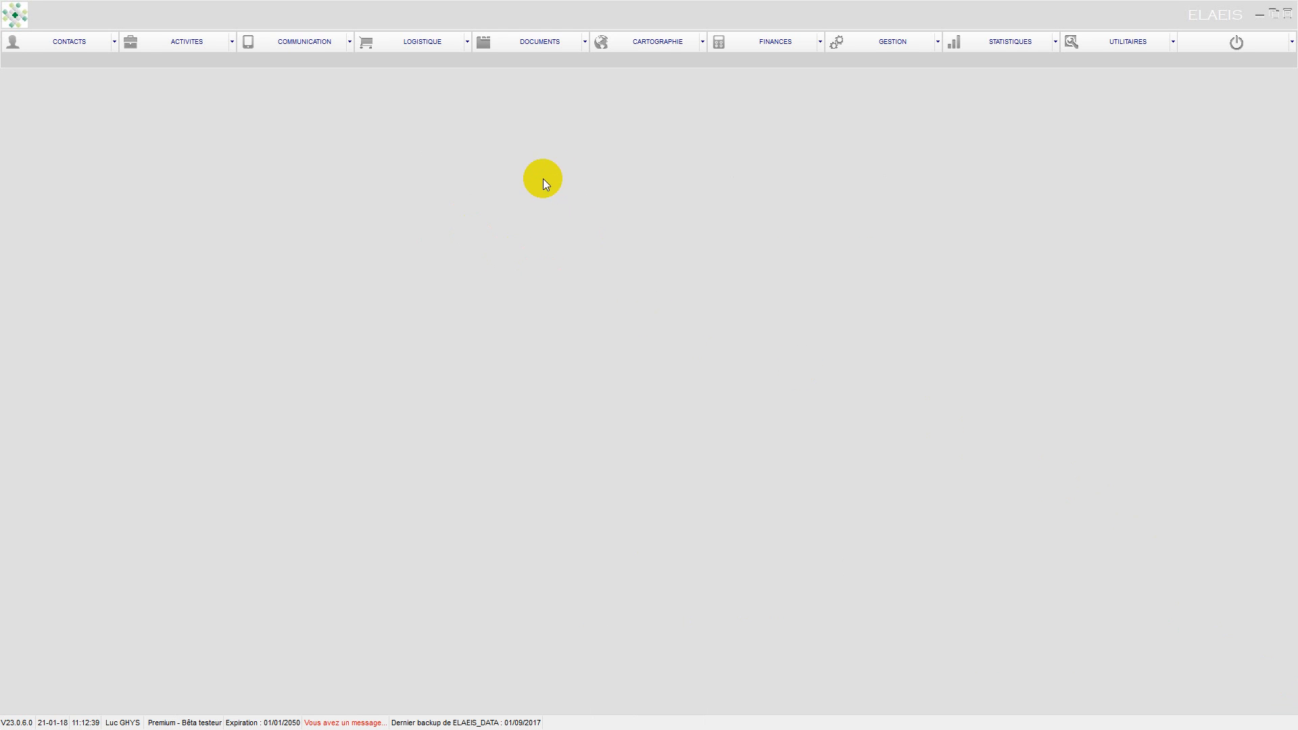
List all 170 partners in the CONTACTS module's TOUS view.
left_click(90, 41)
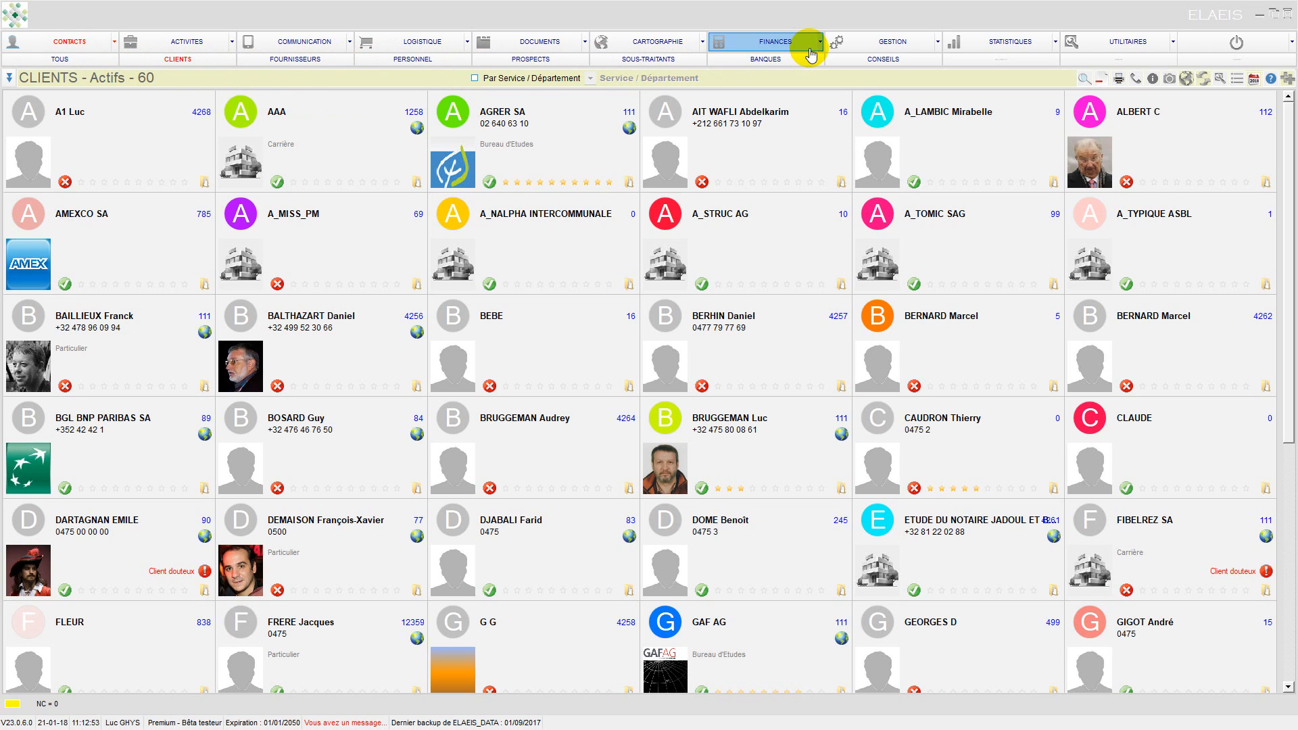
left_click(80, 61)
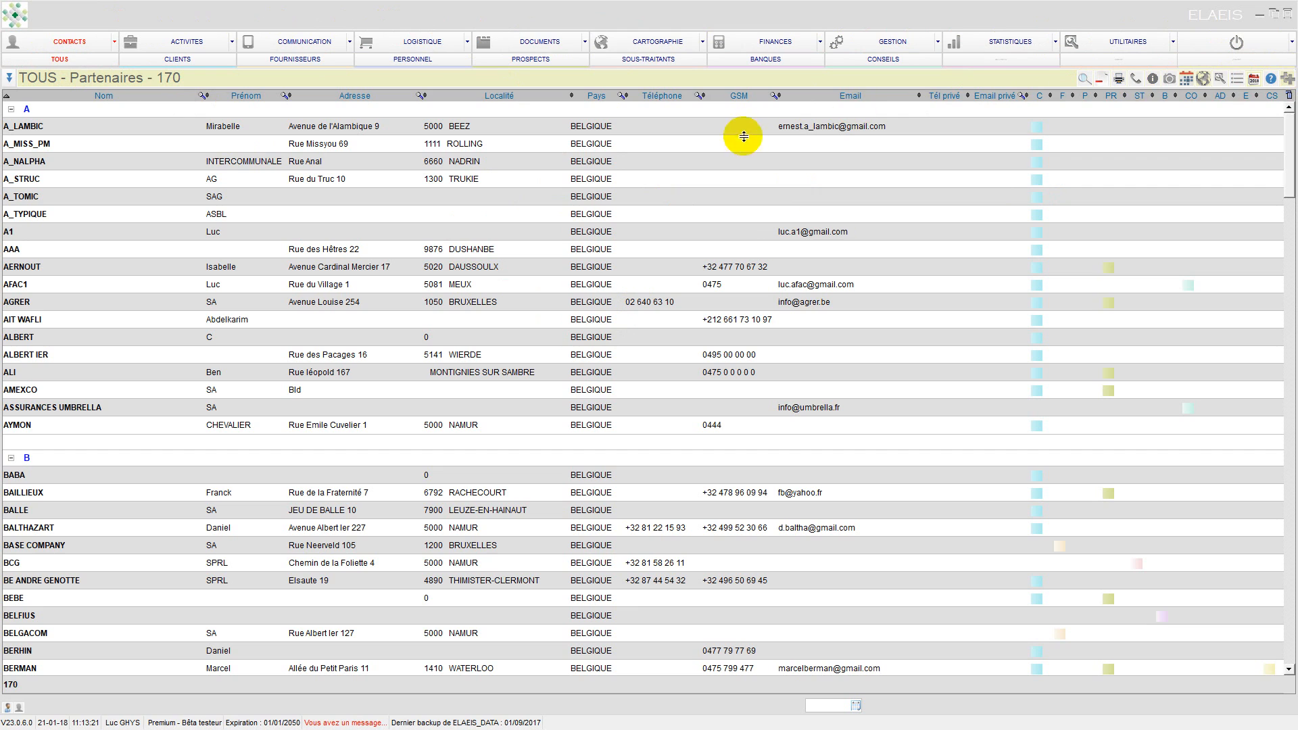
Start a new contact titled Monsieur and enter the surname in capitals.
left_click(1285, 79)
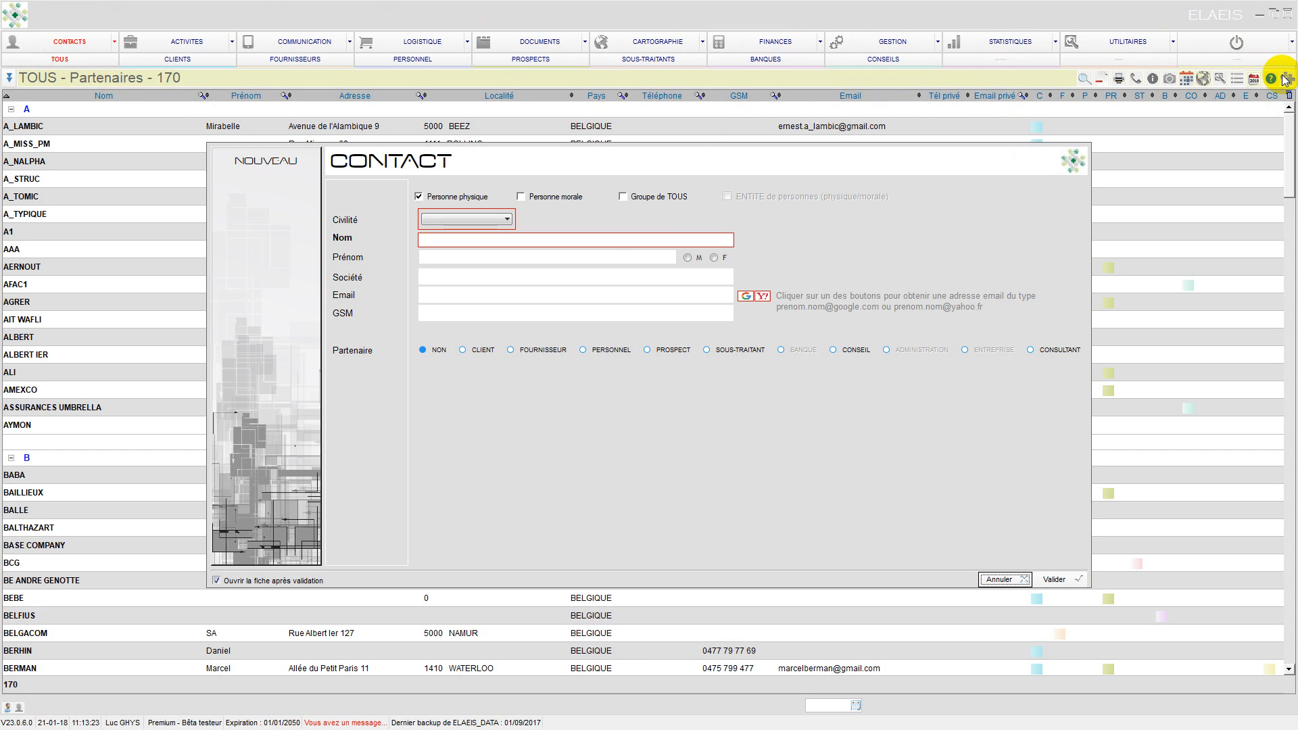
left_click(479, 220)
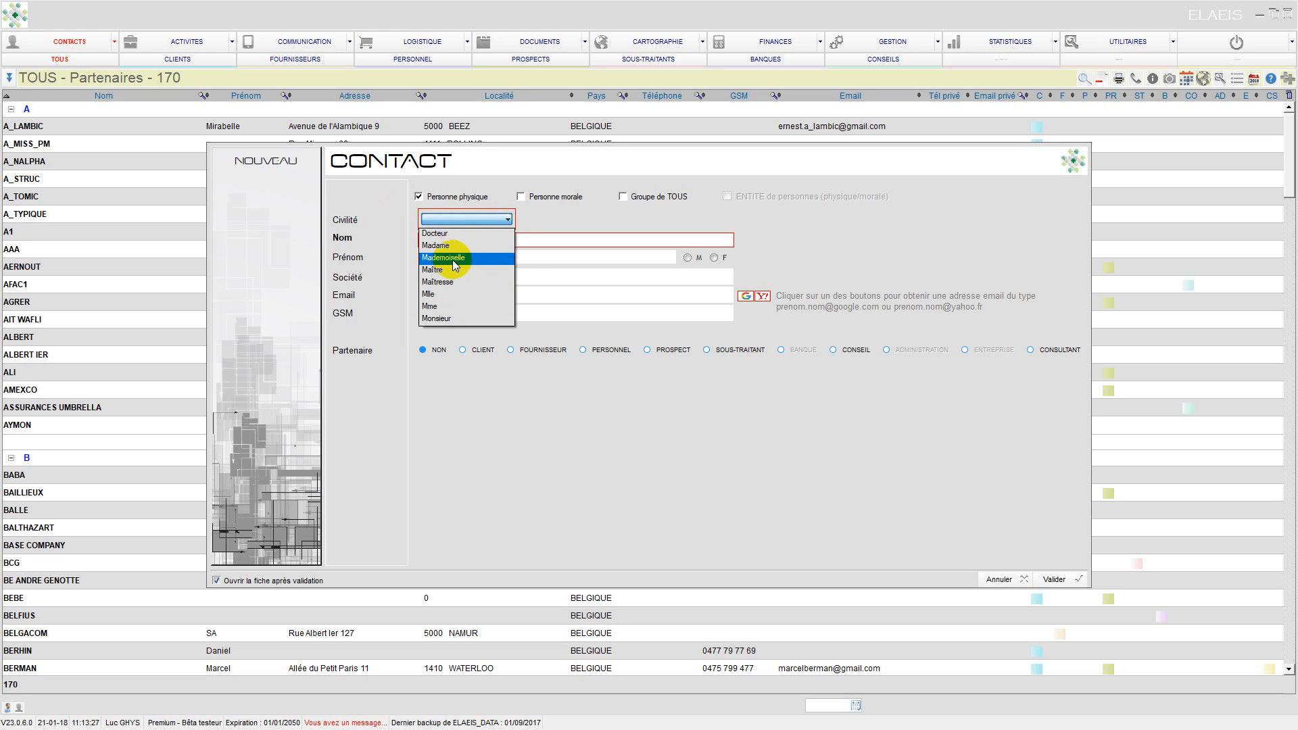
left_click(440, 318)
left_click(460, 241)
key("Caps_Lock")
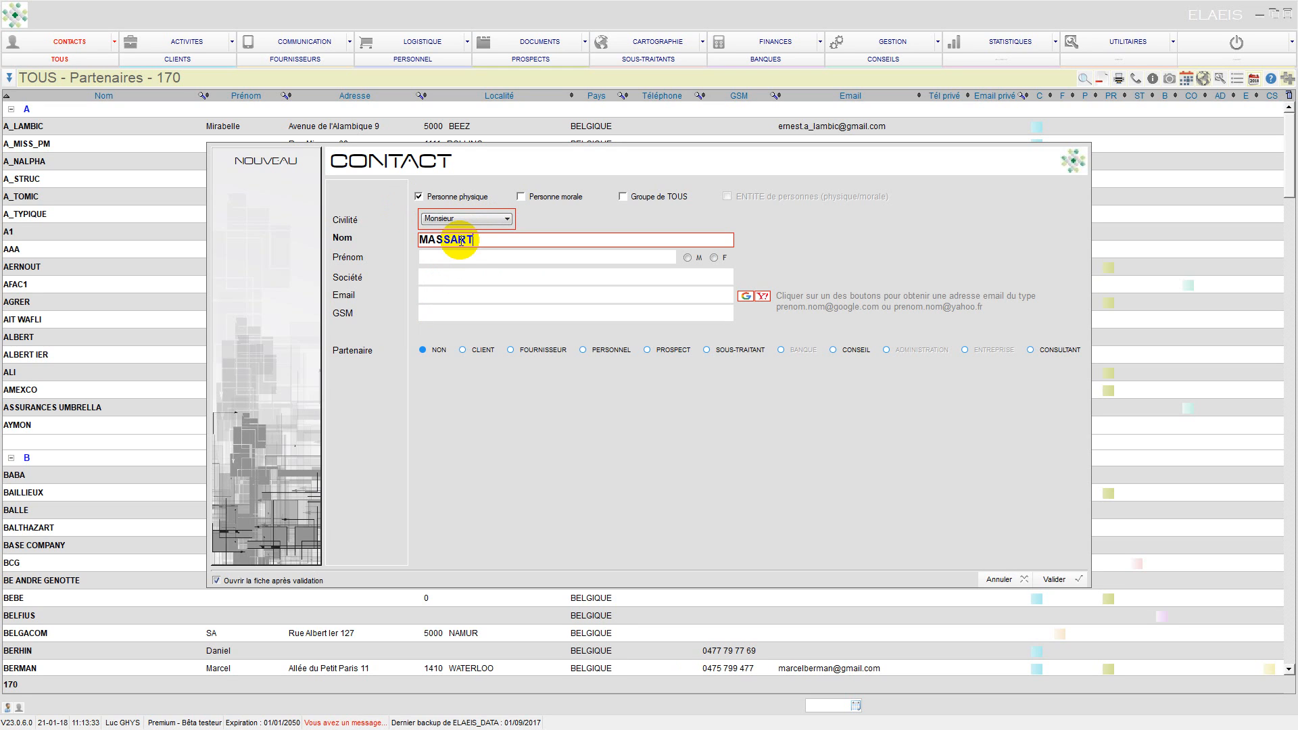
key("Caps_Lock")
Add the first name, mark the contact male, generate a Gmail address and save.
left_click(465, 255)
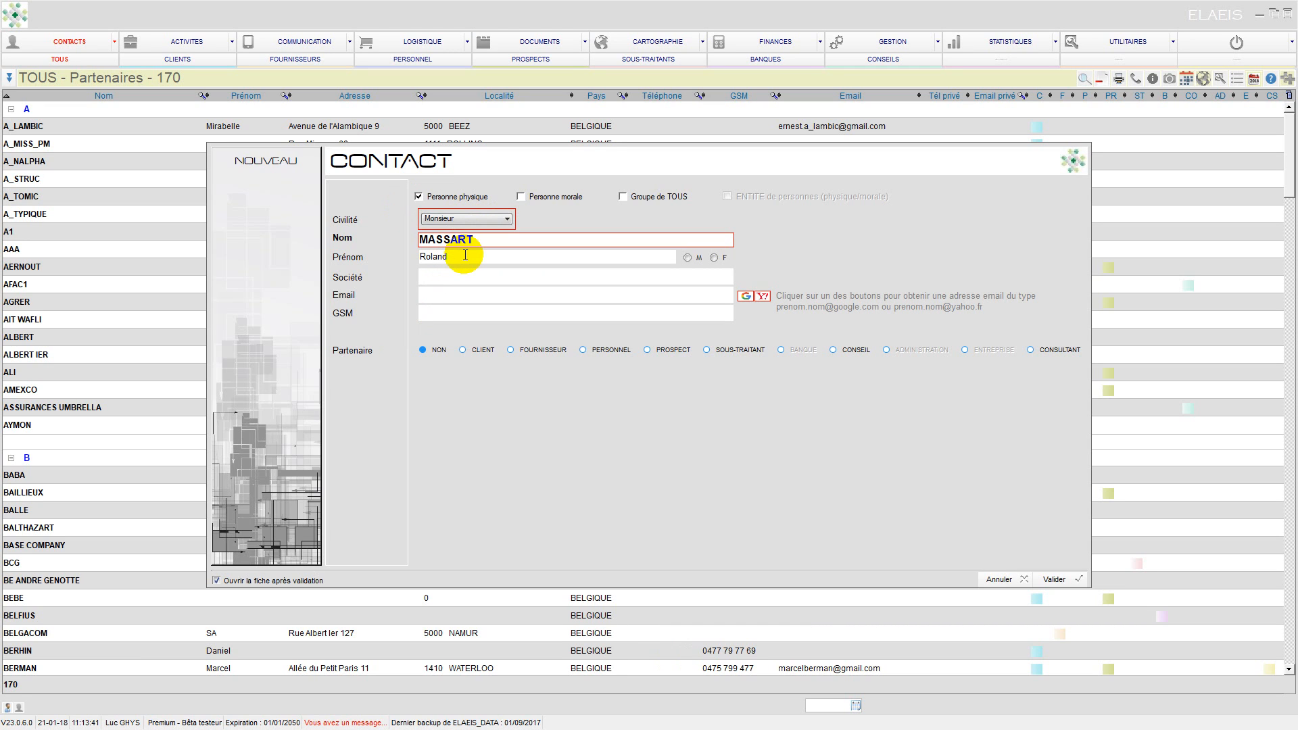
left_click(687, 258)
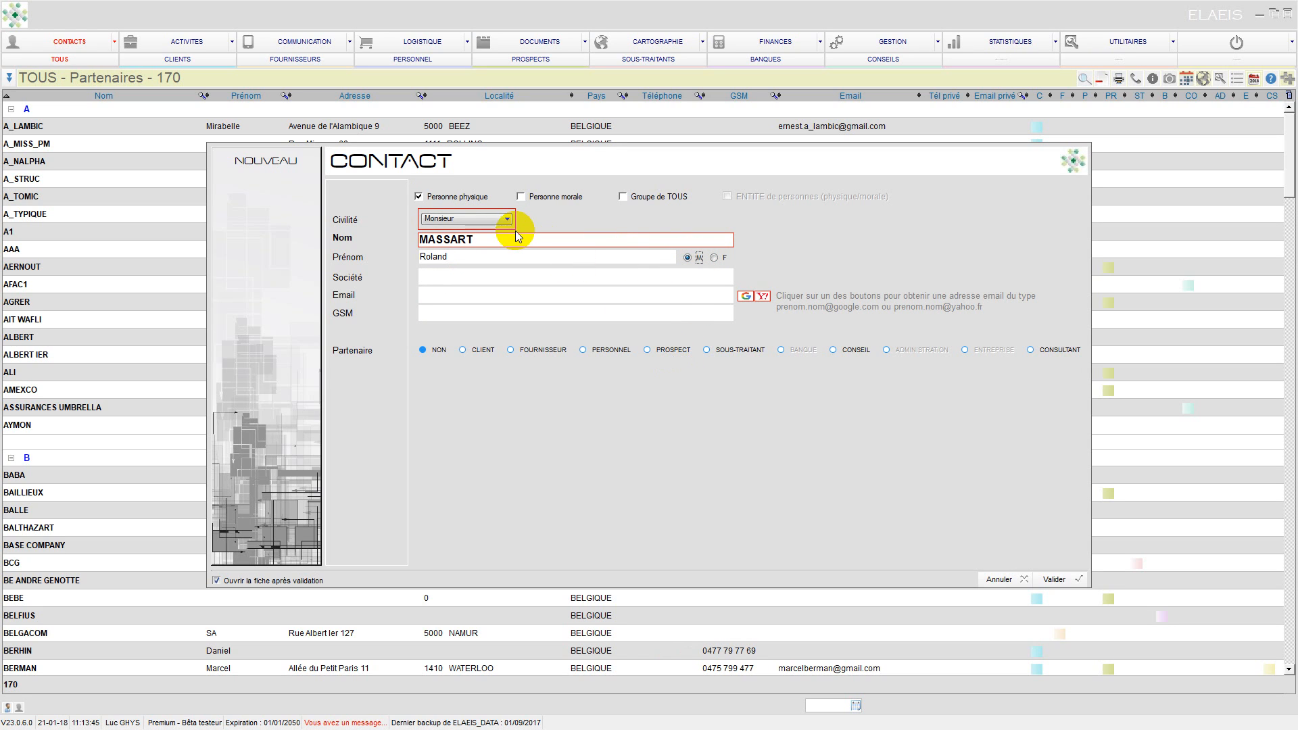
left_click(748, 297)
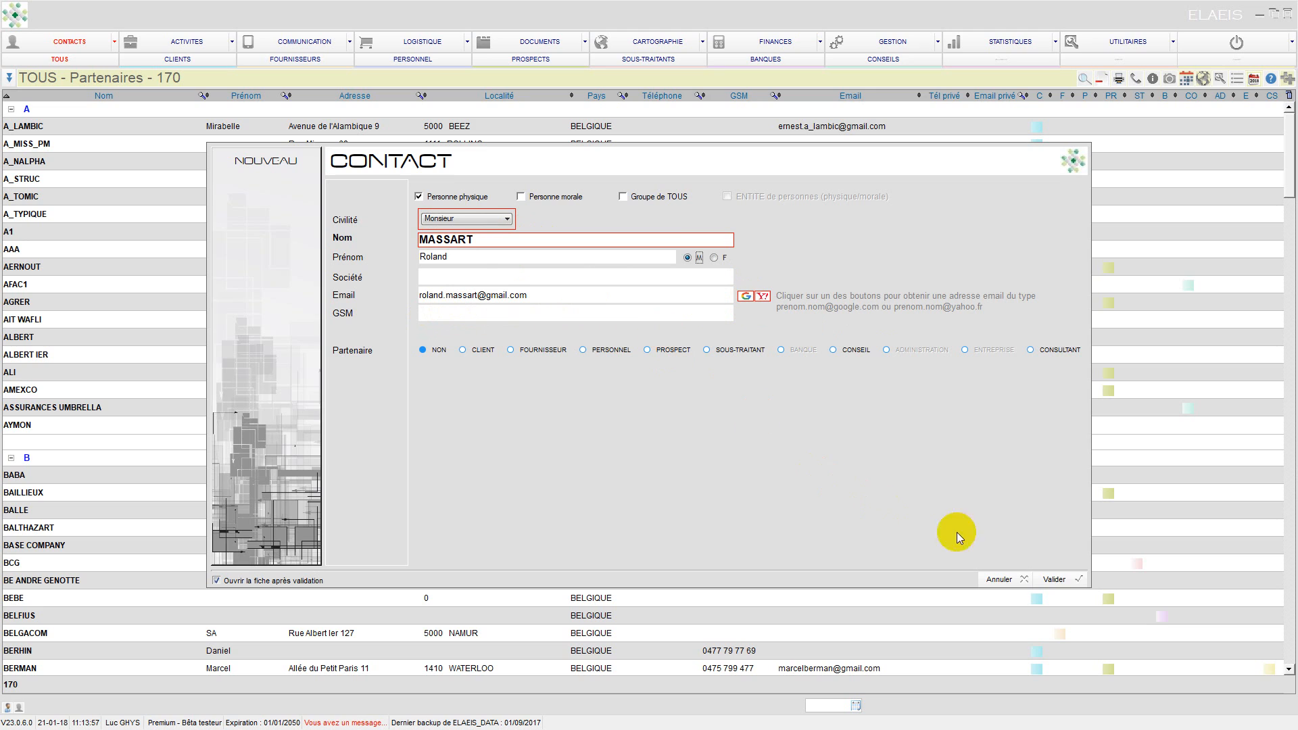
left_click(1064, 579)
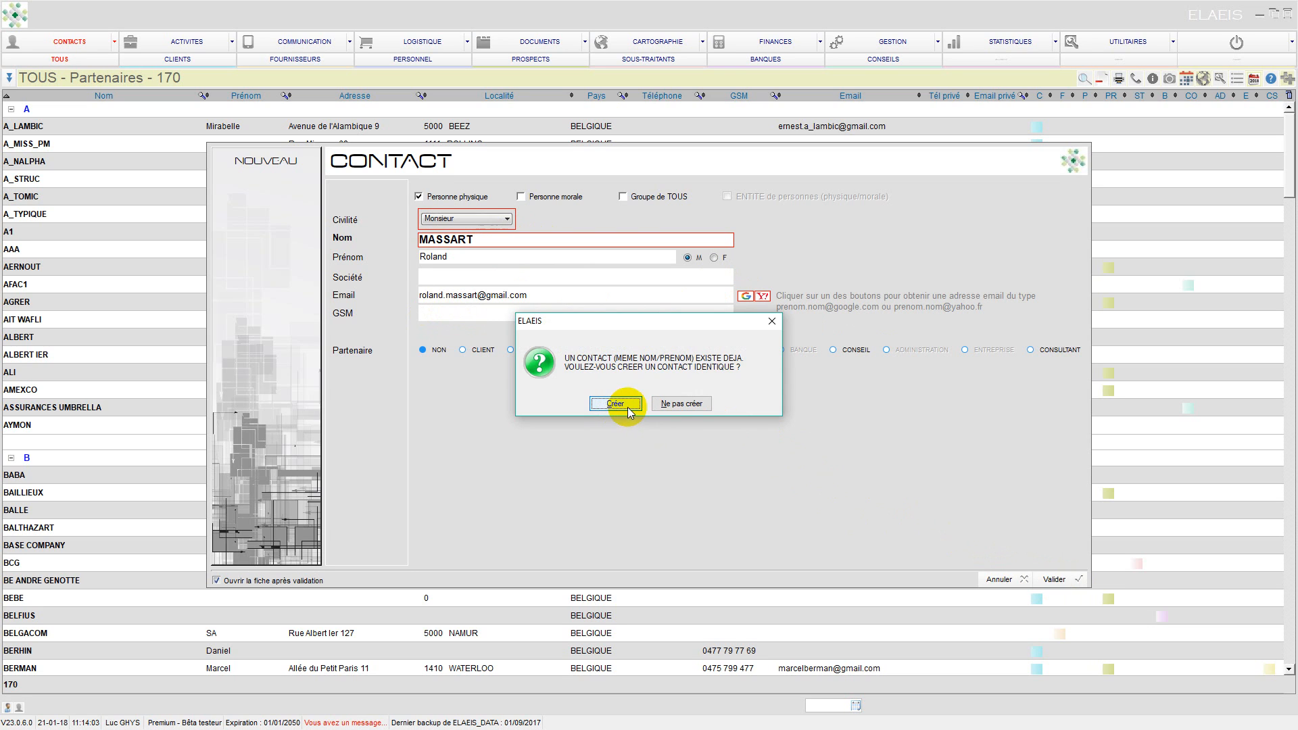
Decline the duplicate, replace the first name with a different one and save.
left_click(673, 405)
double_click(478, 257)
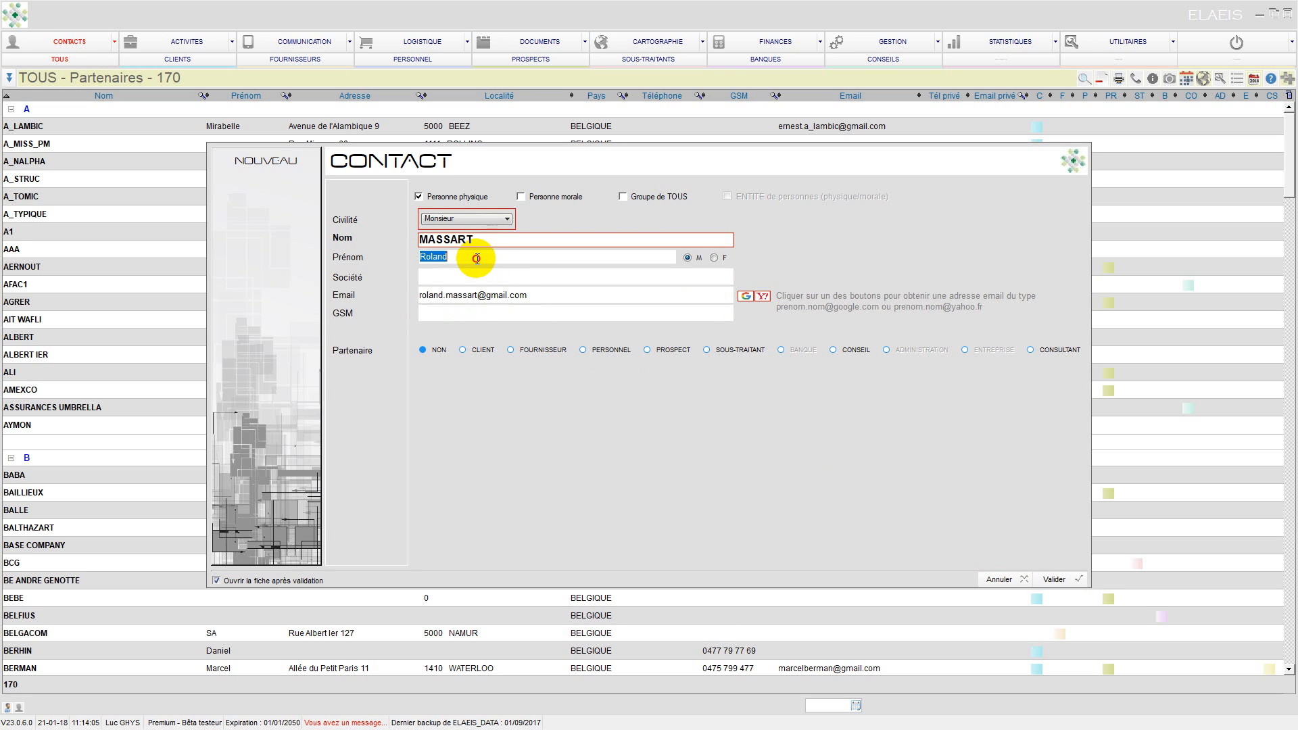
left_click(1053, 579)
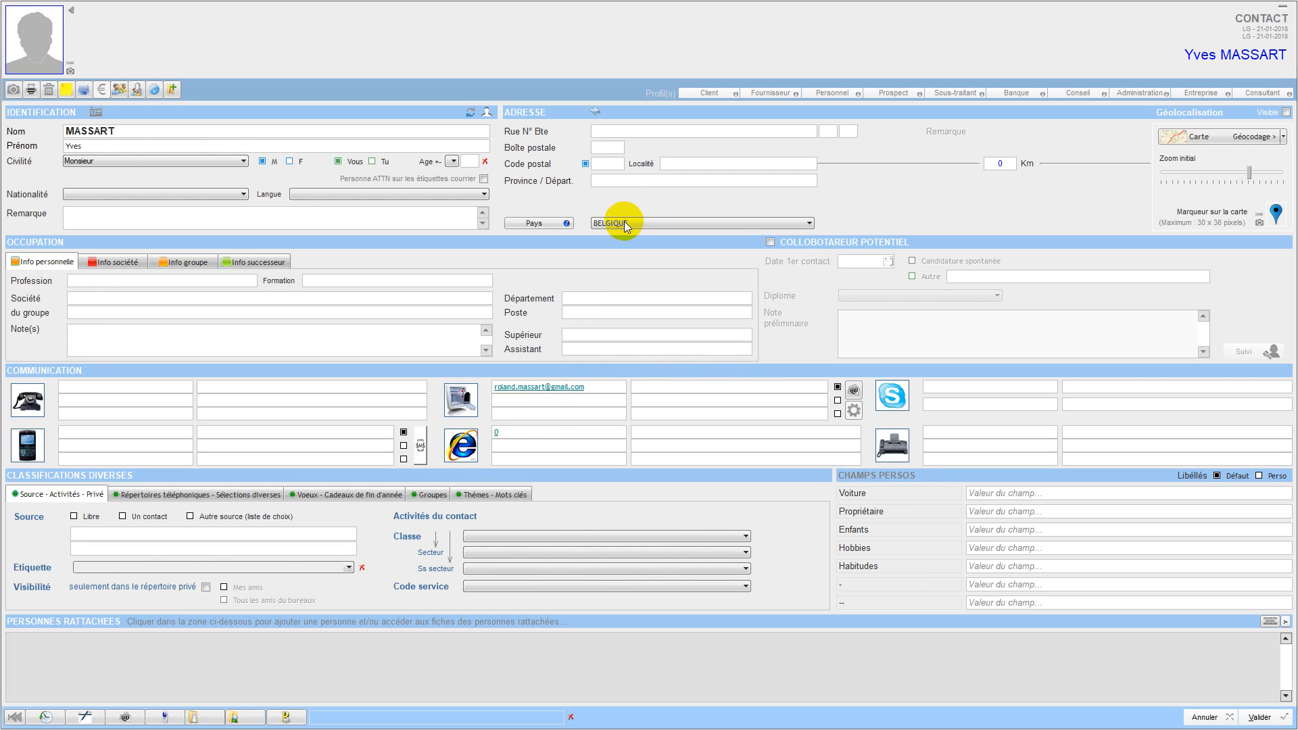
Enter the contact's street name and house number.
left_click(626, 133)
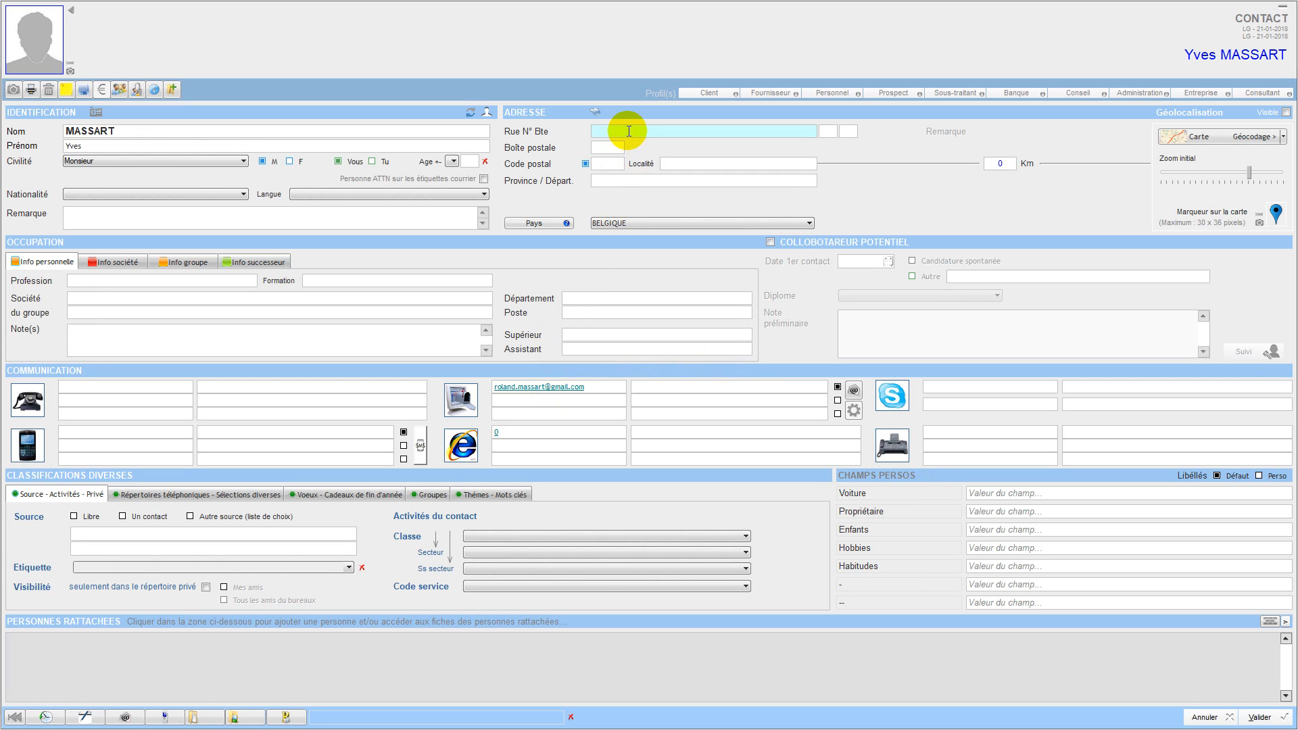
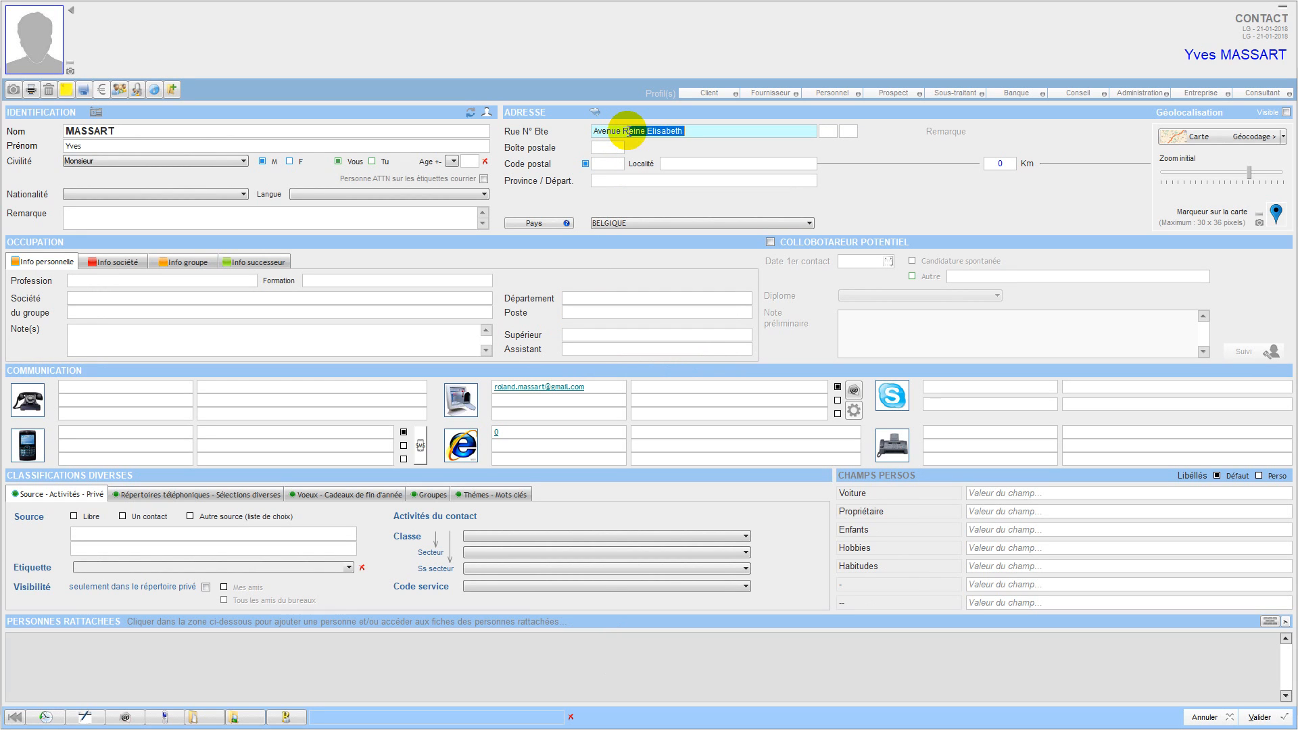
key("Return")
Pick the locality with its postal code from the list and enter the province.
left_click(675, 164)
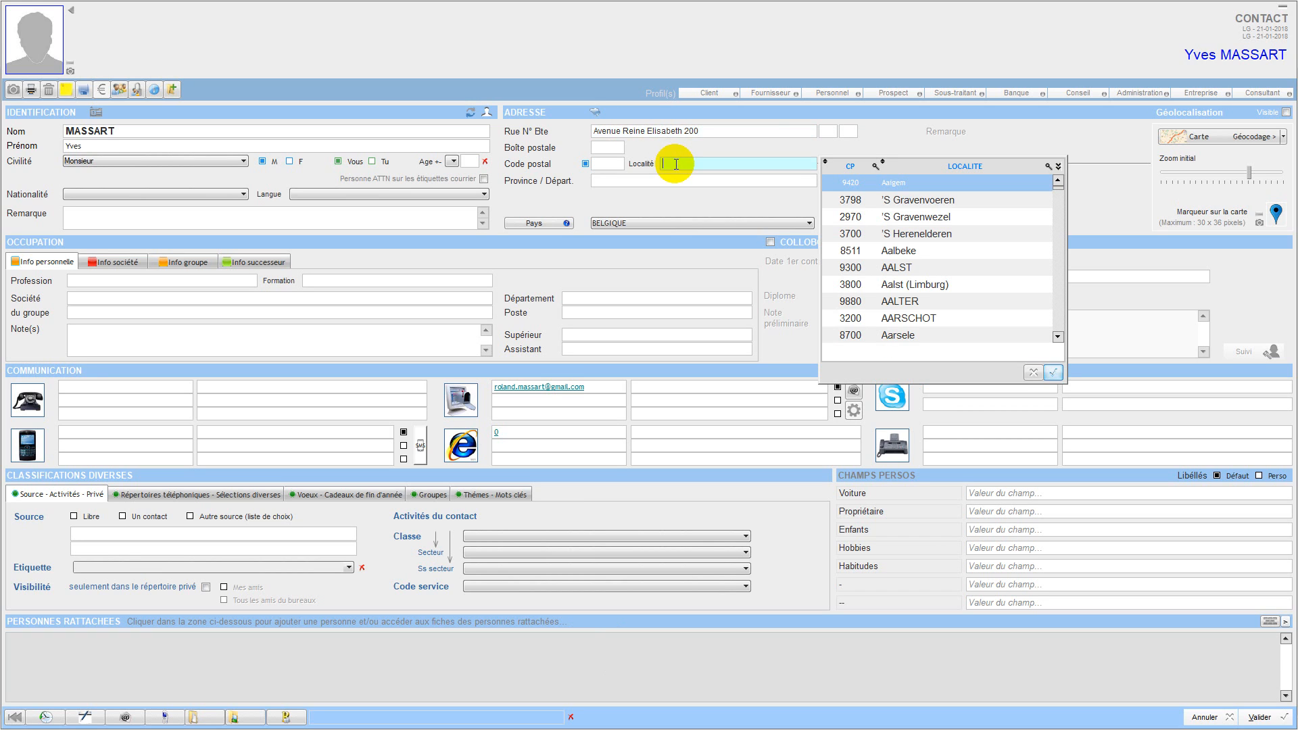
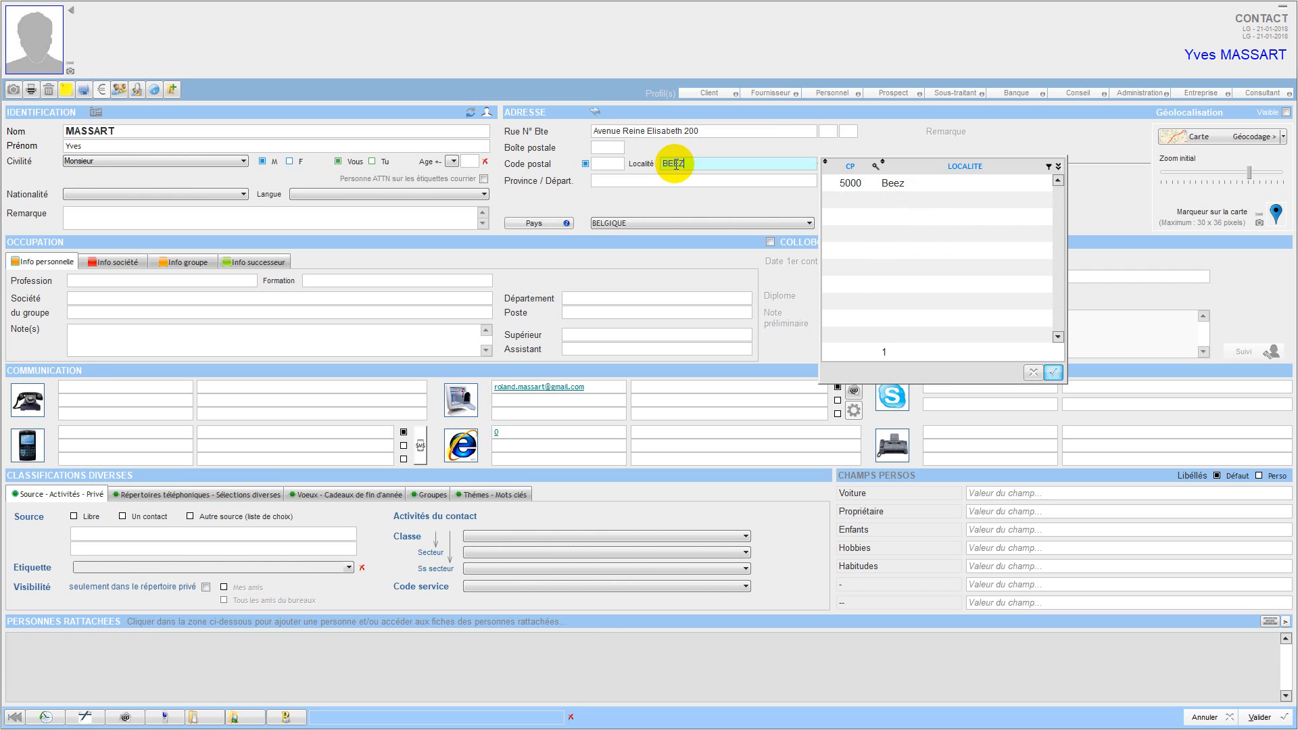
double_click(855, 187)
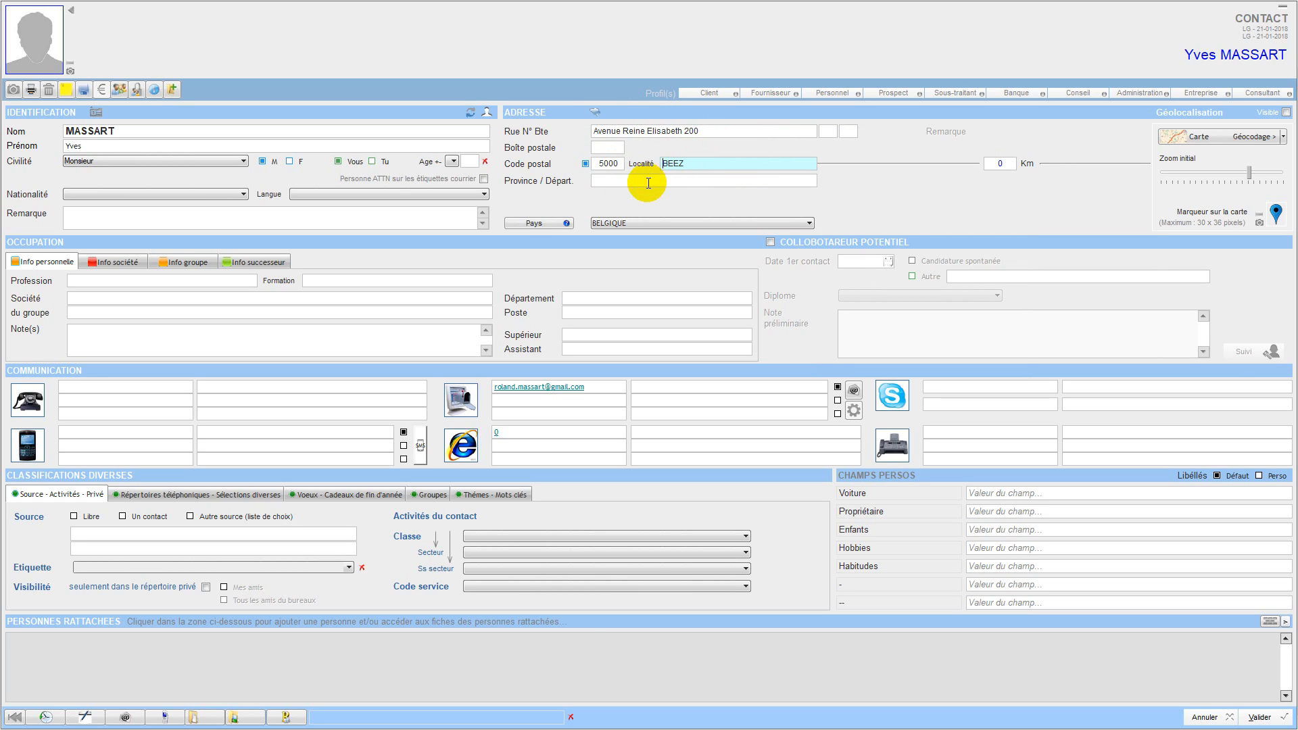
left_click(648, 182)
key("Caps_Lock")
type("NAMUR")
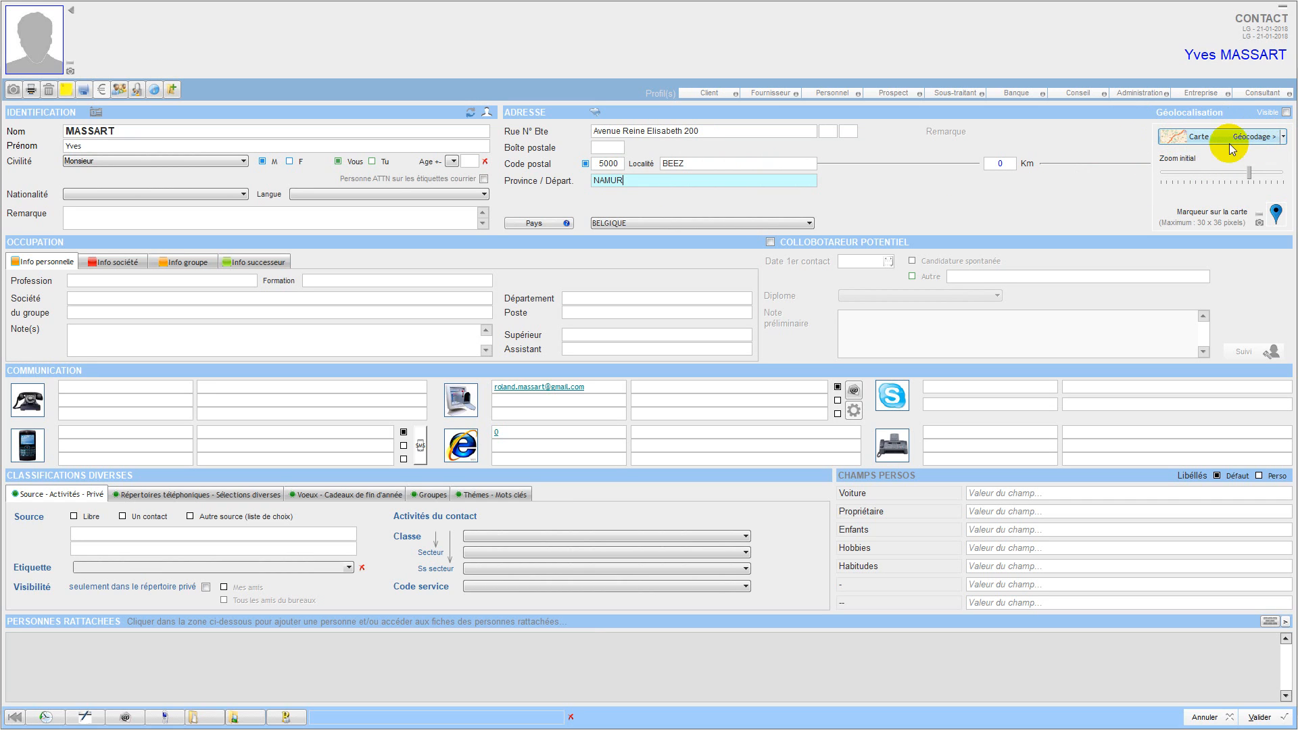
Place the geocoding marker on the contact's house and validate the coordinates.
left_click(1285, 139)
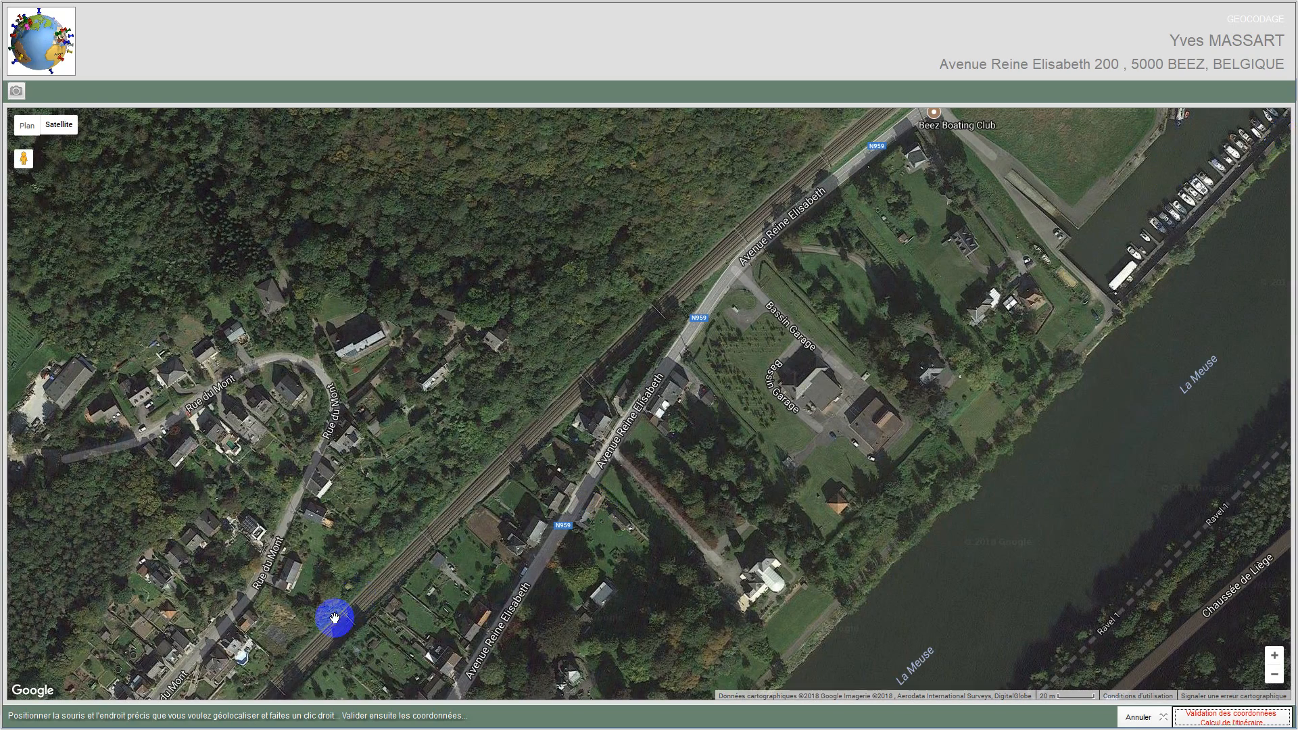
left_click_drag(551, 577, 608, 396)
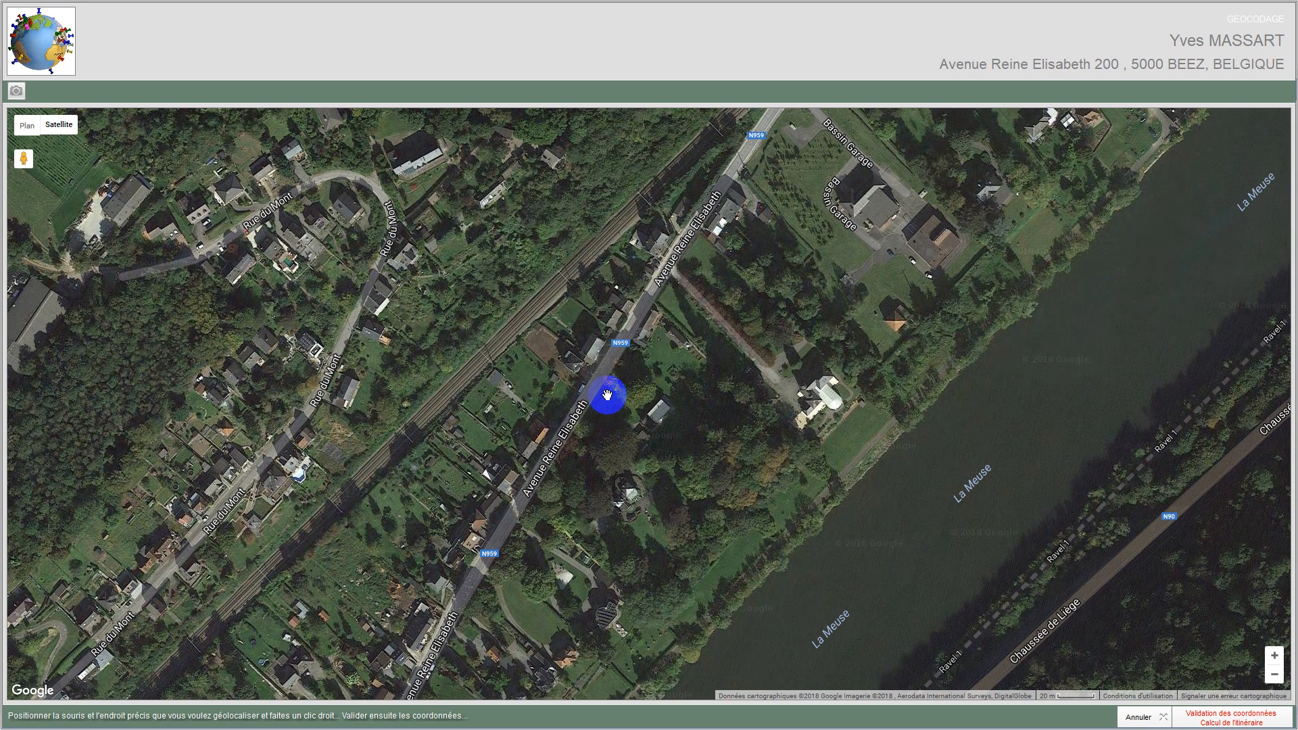
left_click_drag(584, 383, 661, 302)
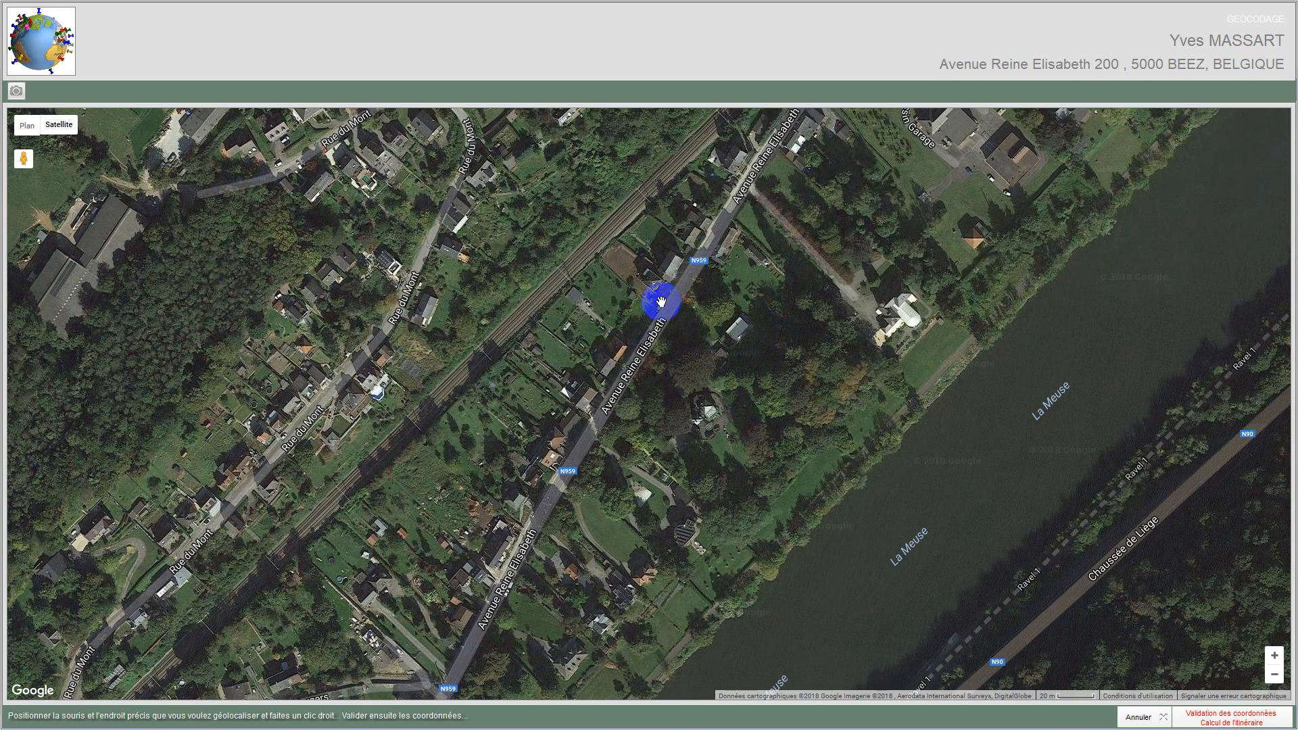
right_click(670, 253)
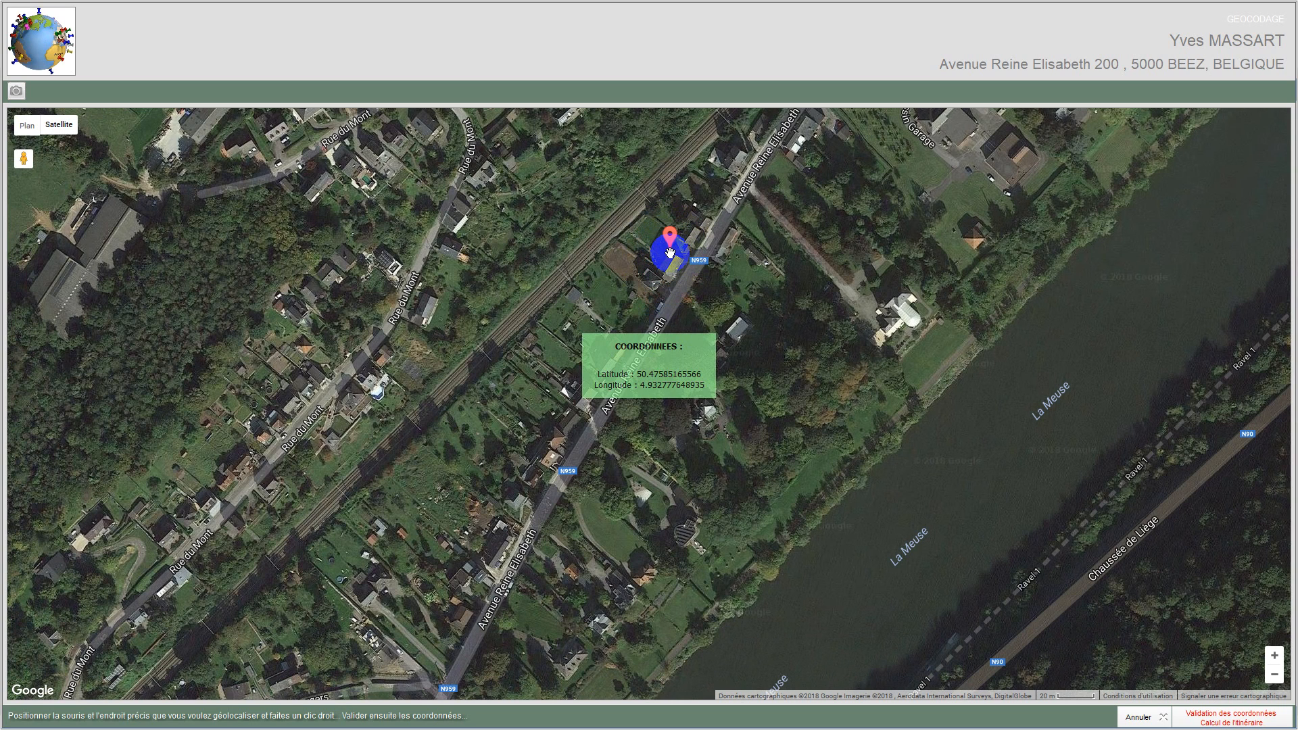
left_click(1226, 721)
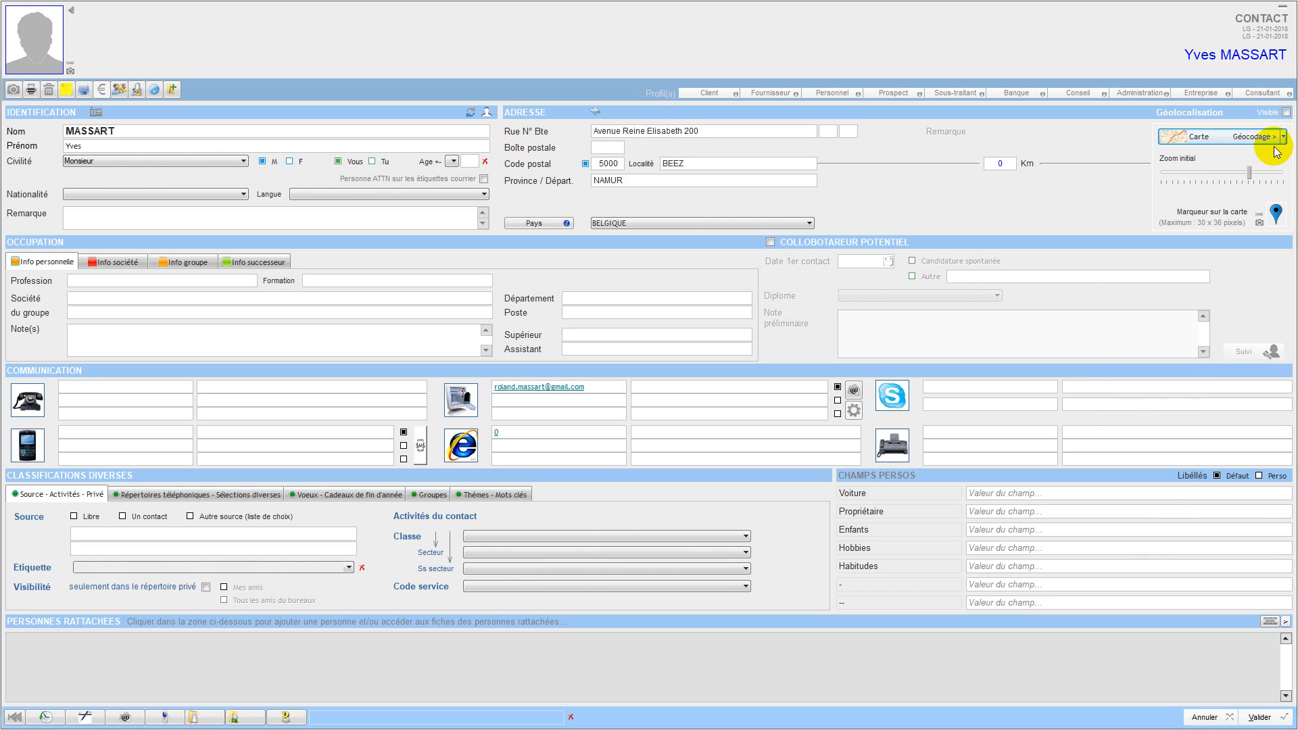
Make the geolocation visible and raise the initial map zoom, previewing the map.
left_click(1286, 113)
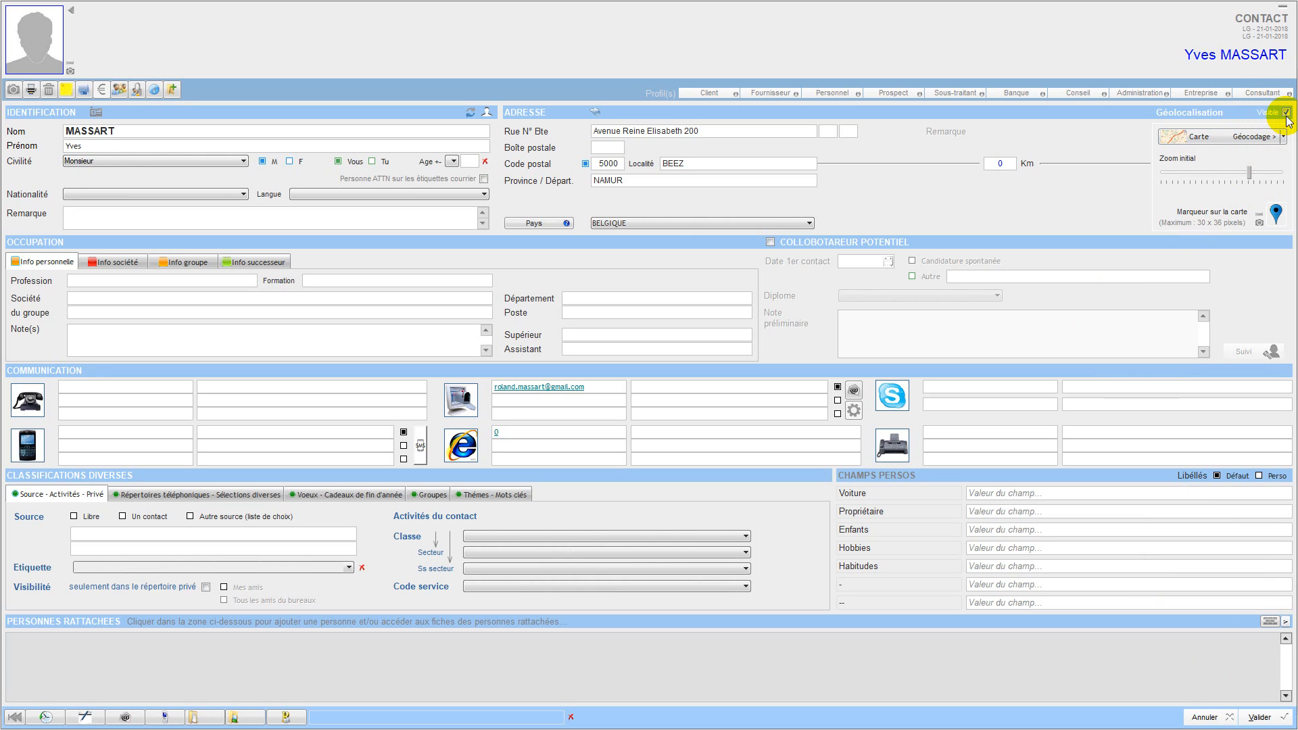
left_click(1184, 142)
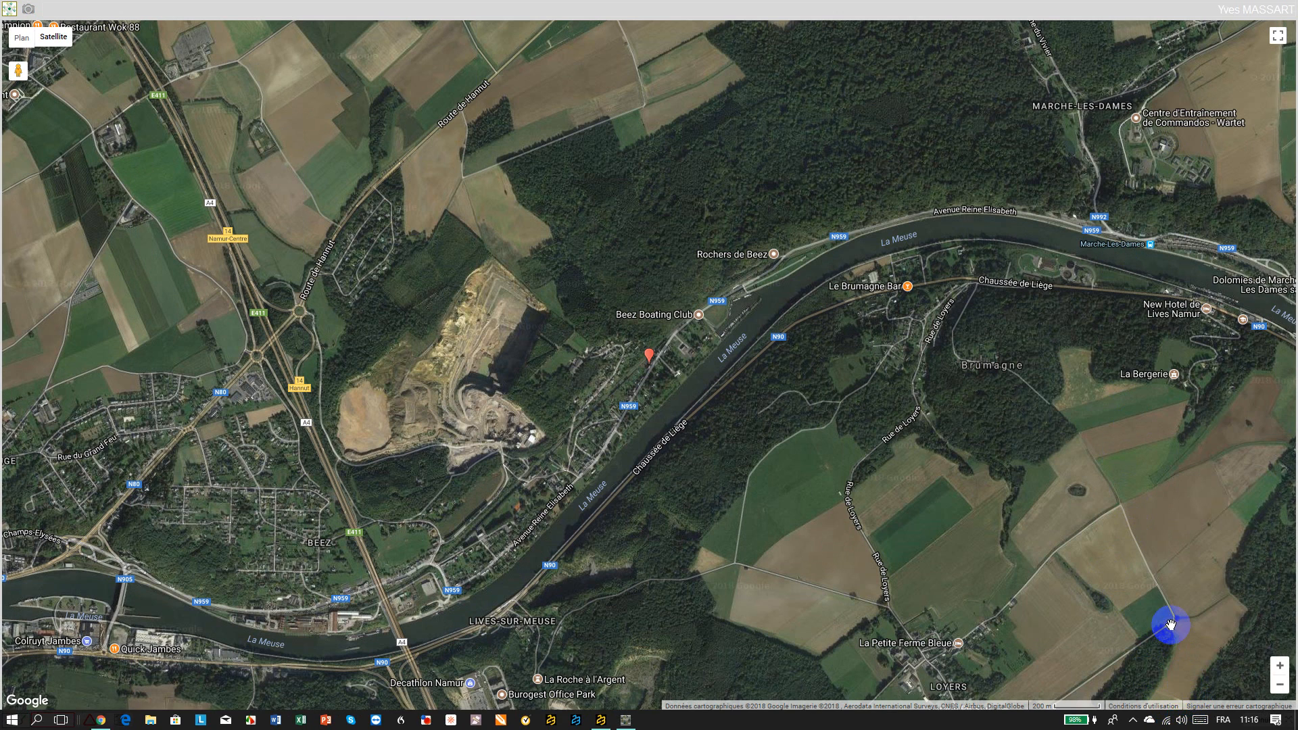
left_click(1269, 721)
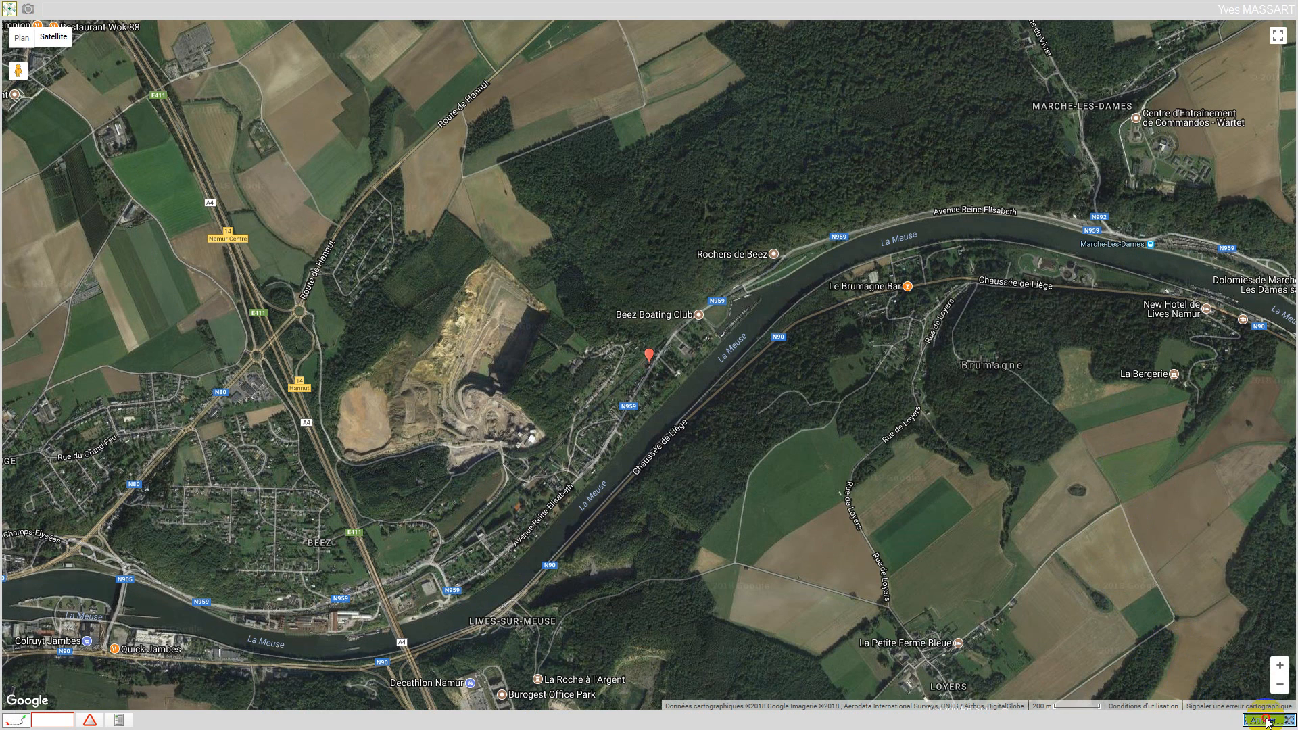
left_click_drag(1250, 172, 1273, 171)
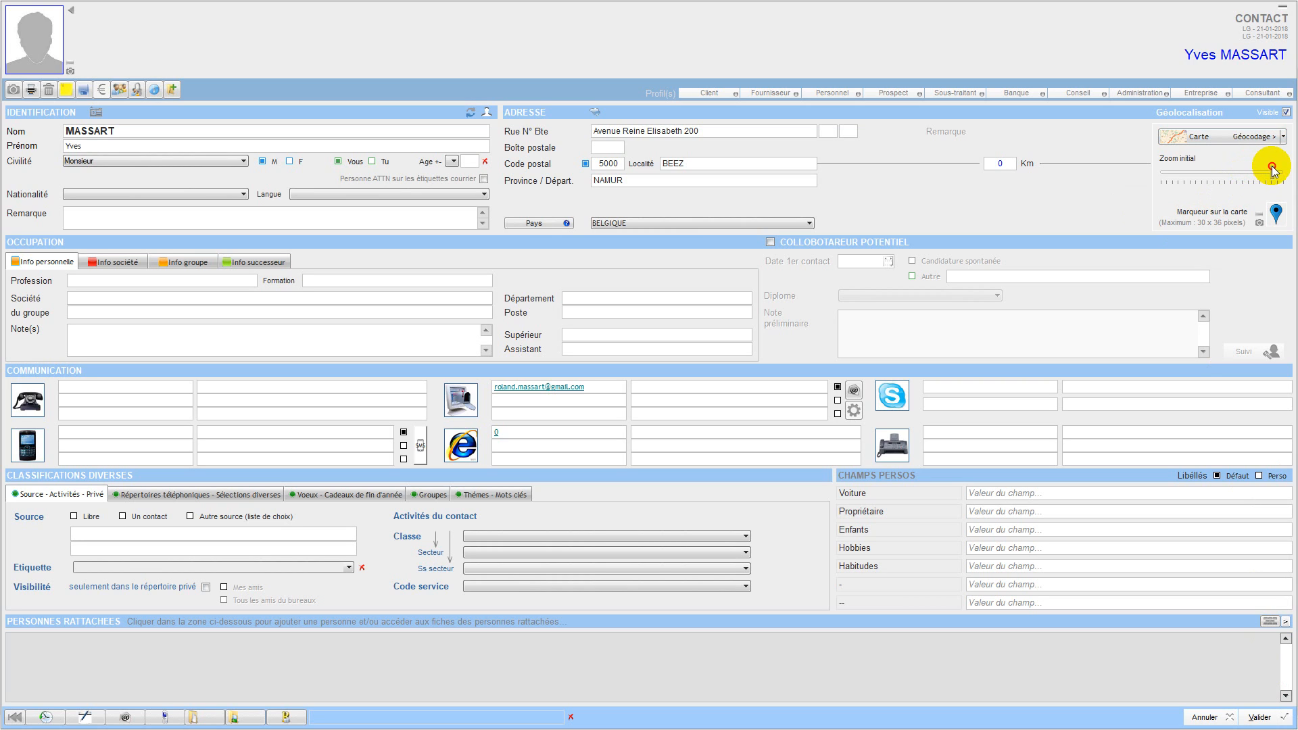
left_click(1207, 143)
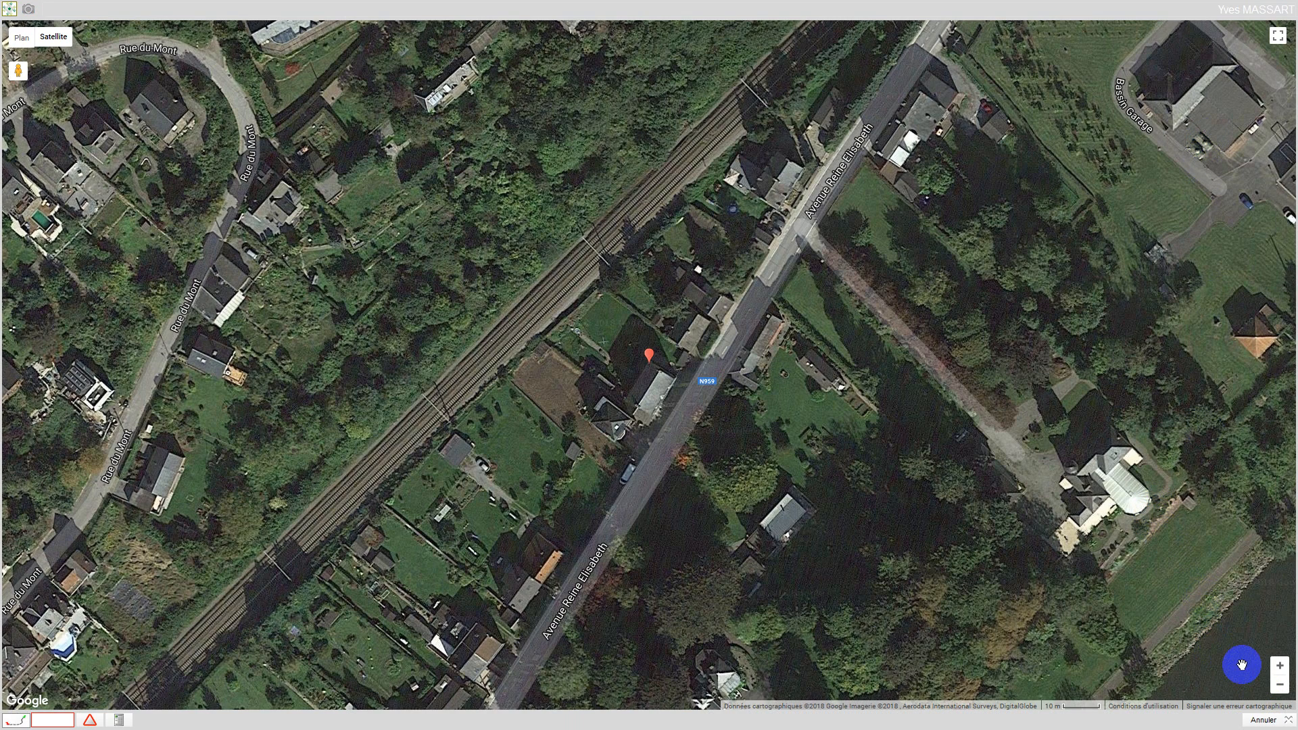
Describe the first mobile number as Privé and move on to the second mobile.
left_click(1258, 719)
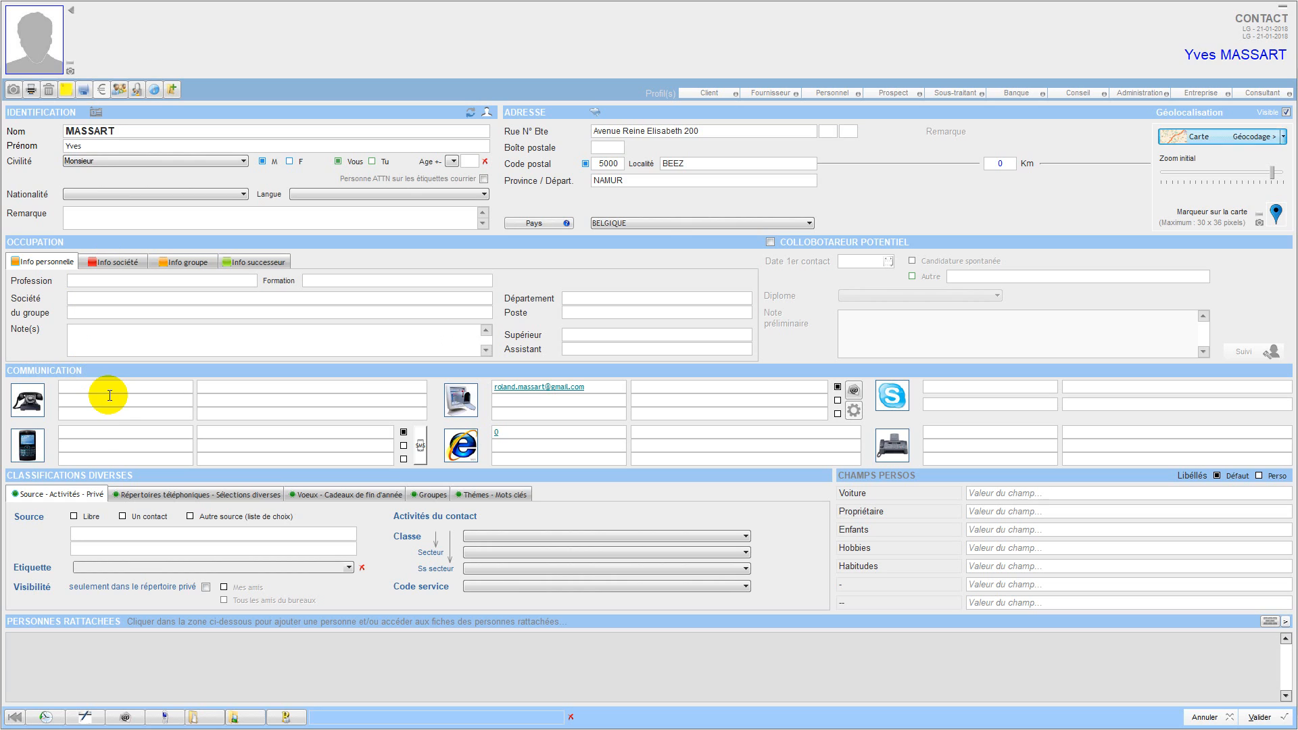
left_click(96, 431)
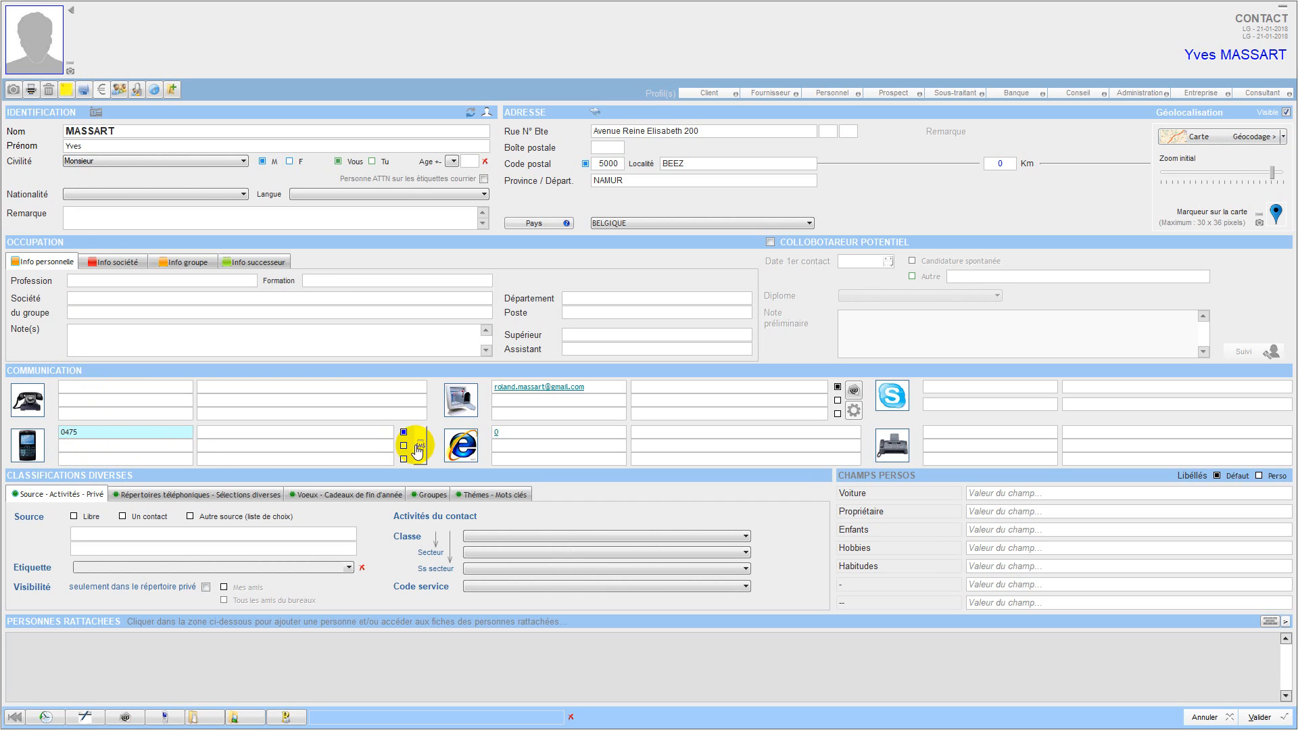
left_click(224, 434)
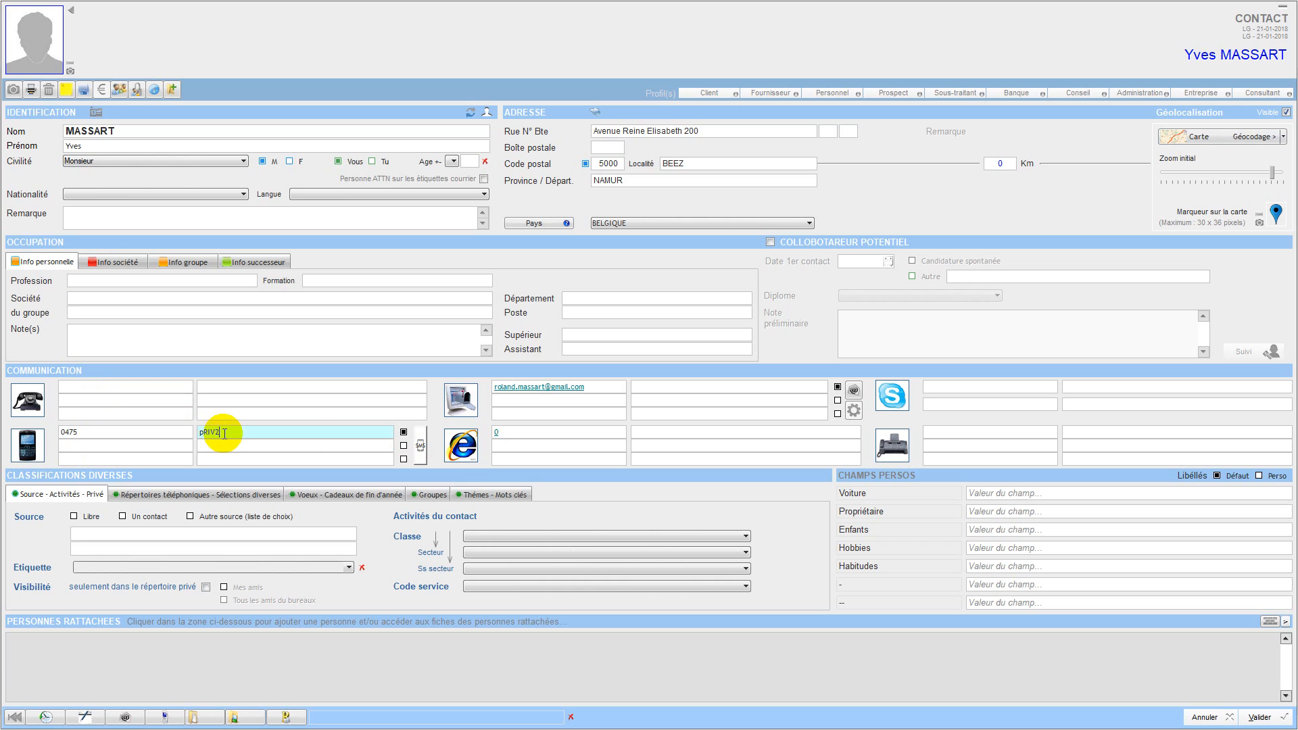
key("BackSpace")
key("Caps_Lock")
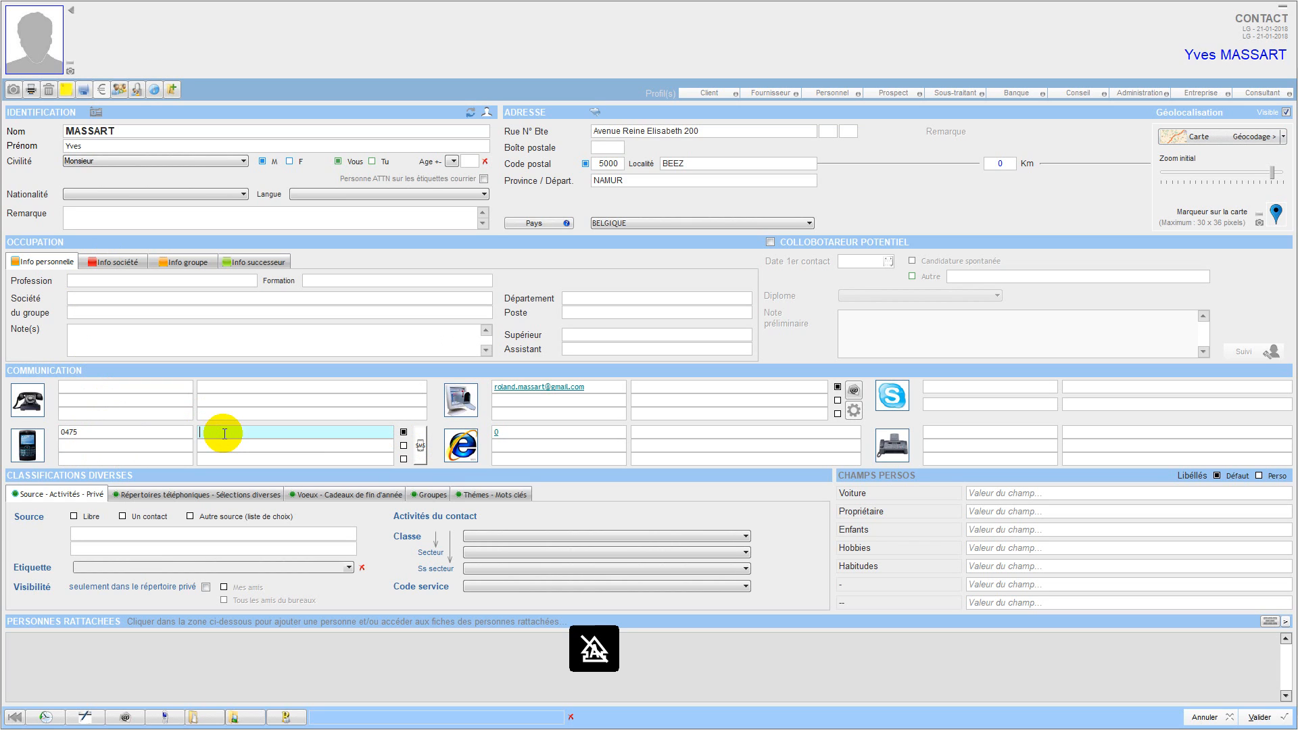
type("Privé")
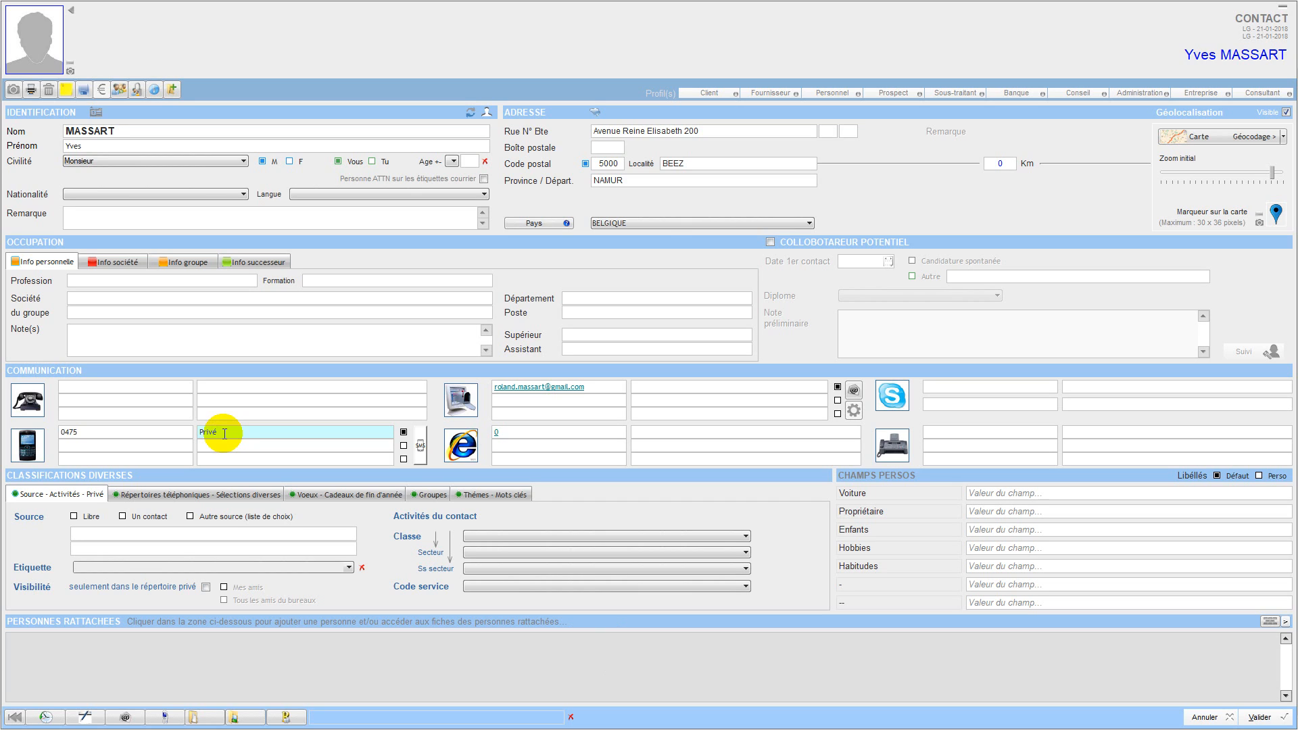
left_click(222, 447)
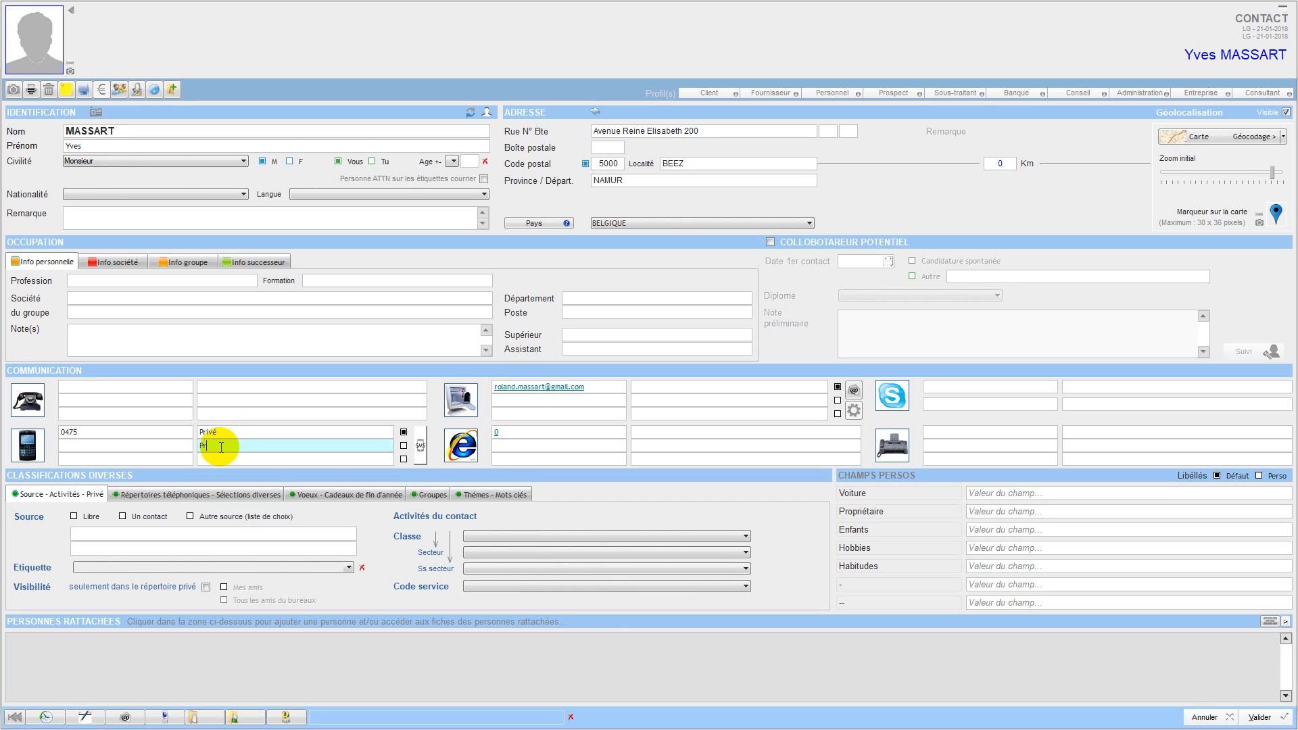
left_click(96, 448)
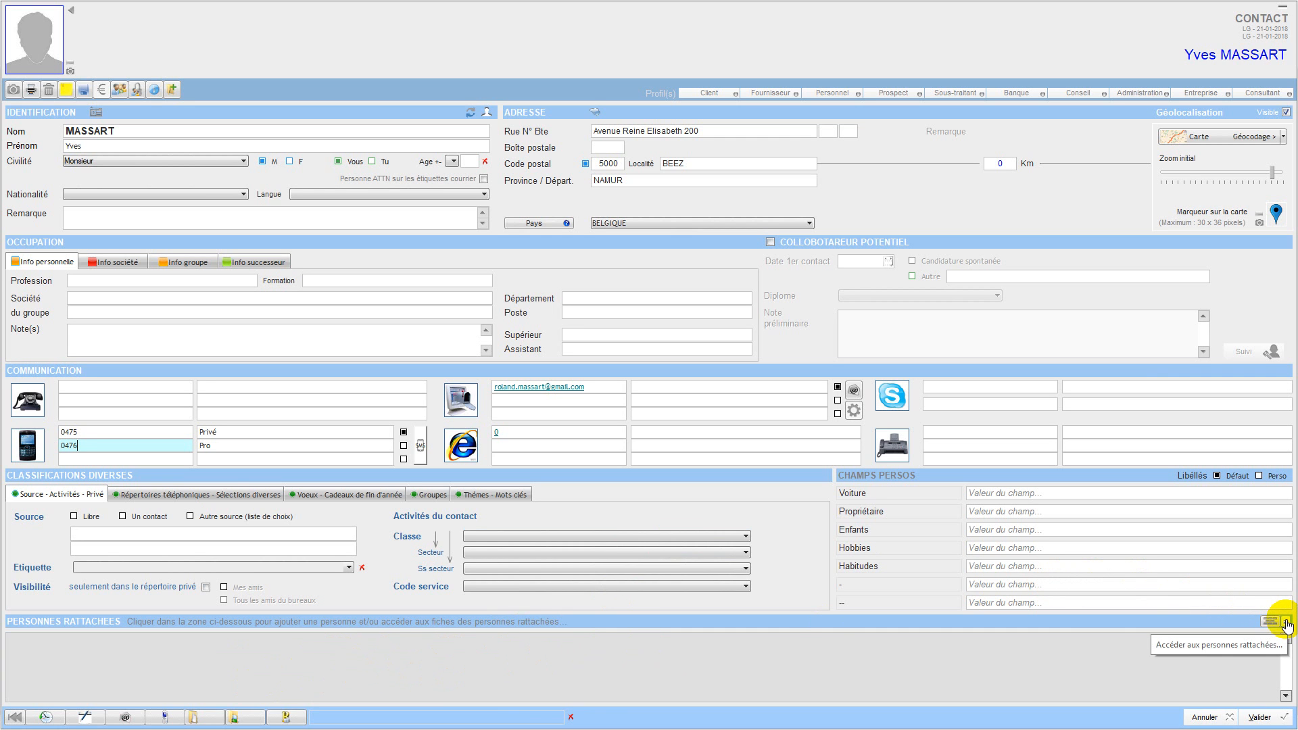
Open the Personnes rattachées list and start a new attached person.
left_click(1287, 623)
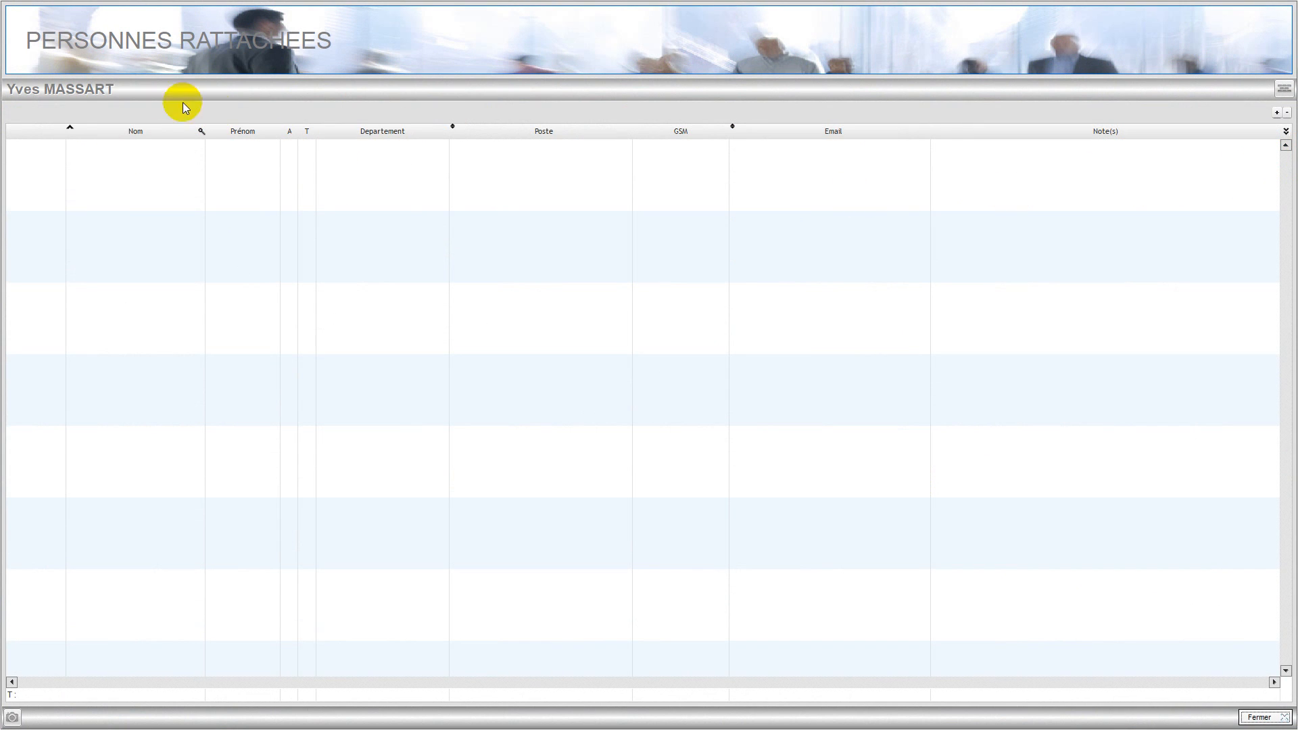
left_click(1277, 115)
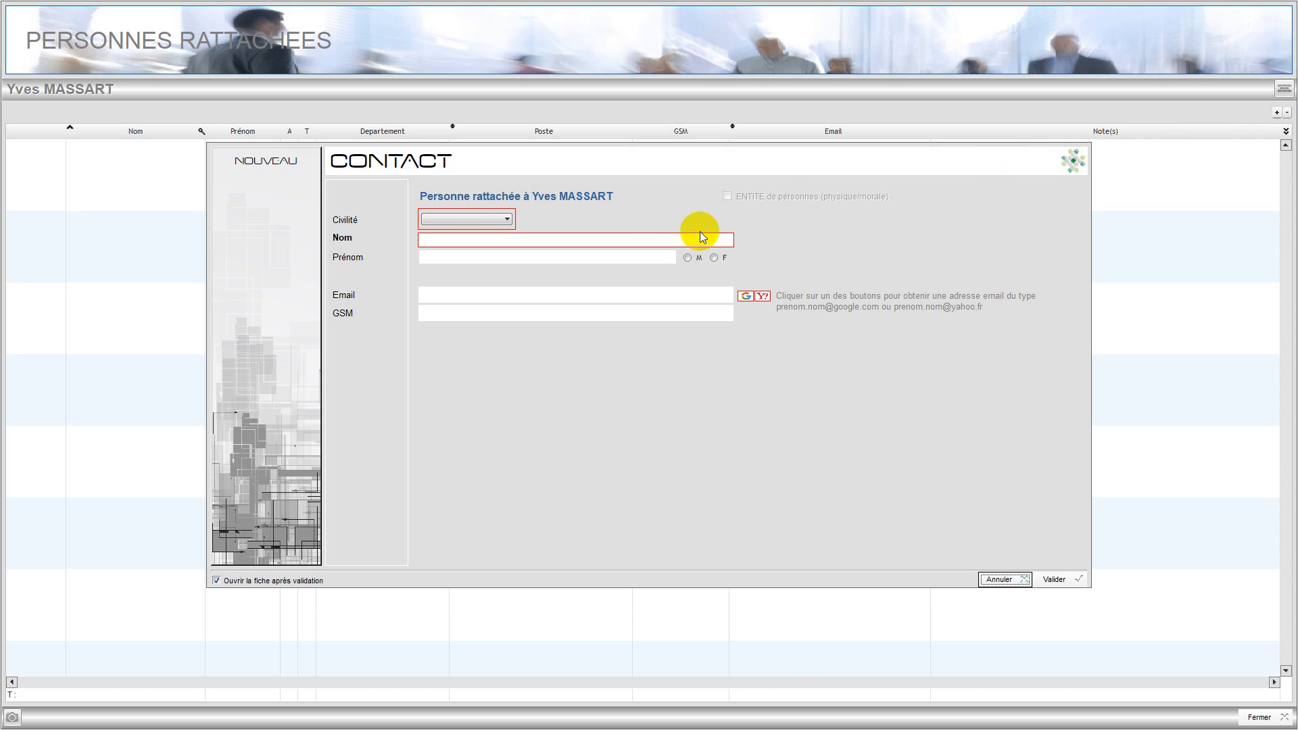
Enter the attached person as Madame with the shared surname and her first name.
left_click(507, 220)
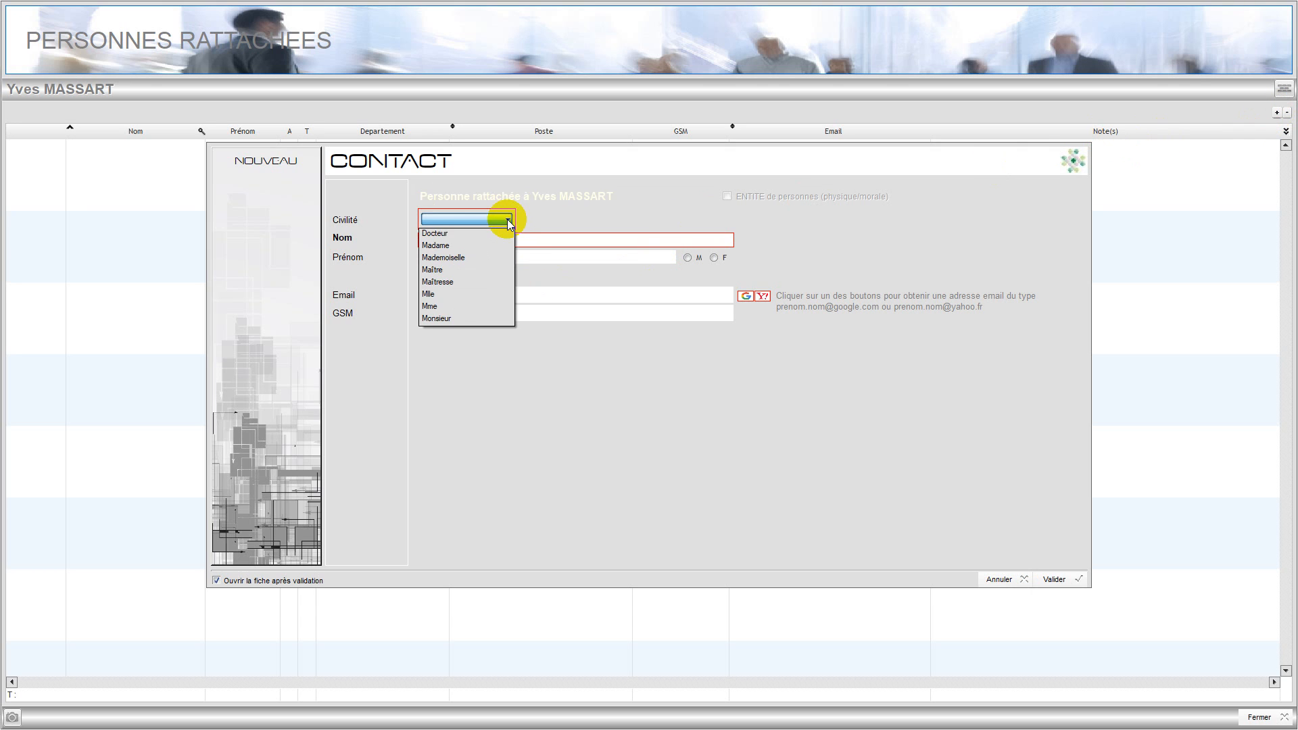
left_click(458, 244)
left_click(464, 241)
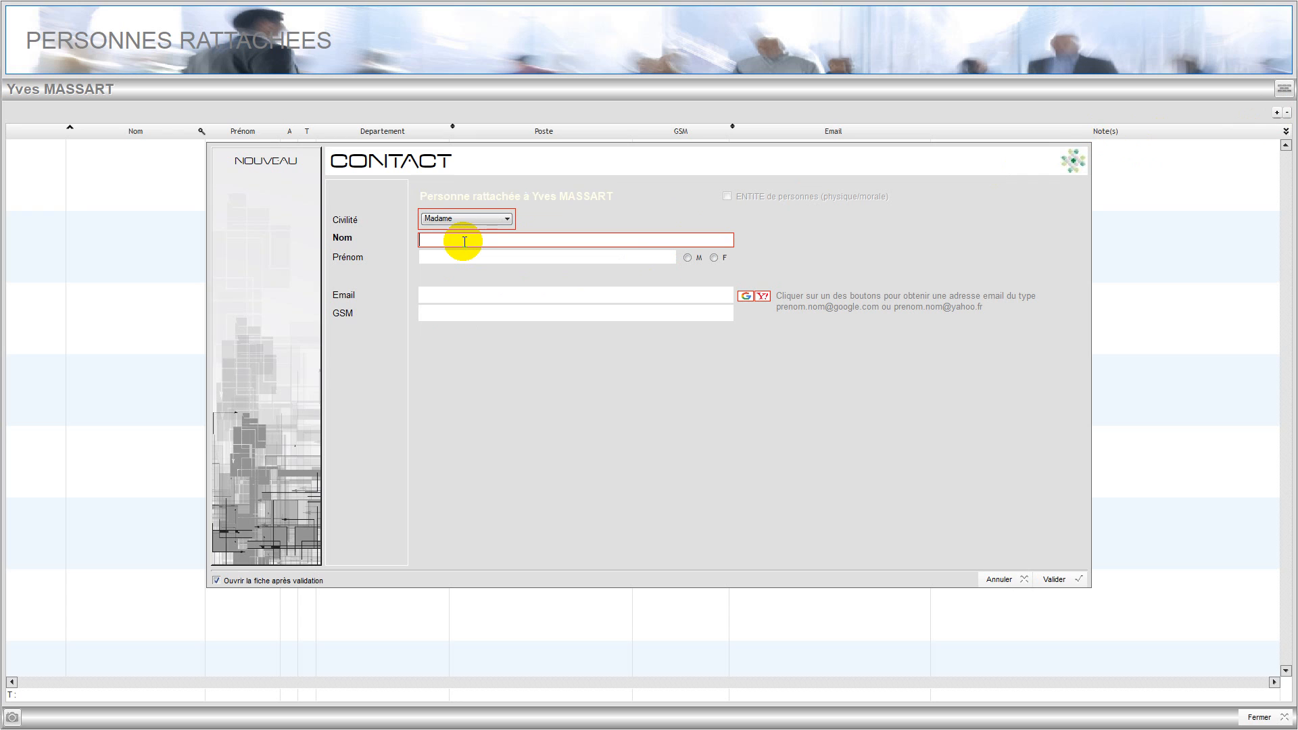
key("Caps_Lock")
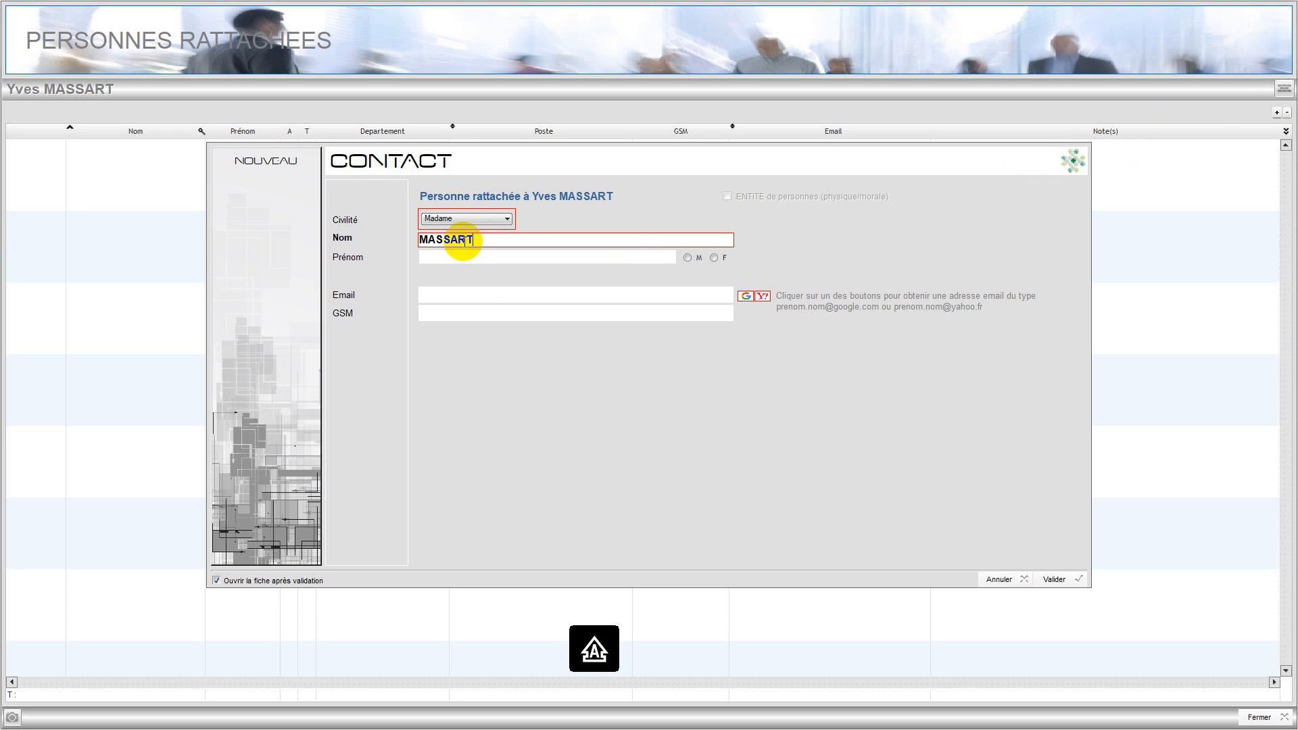
left_click(469, 257)
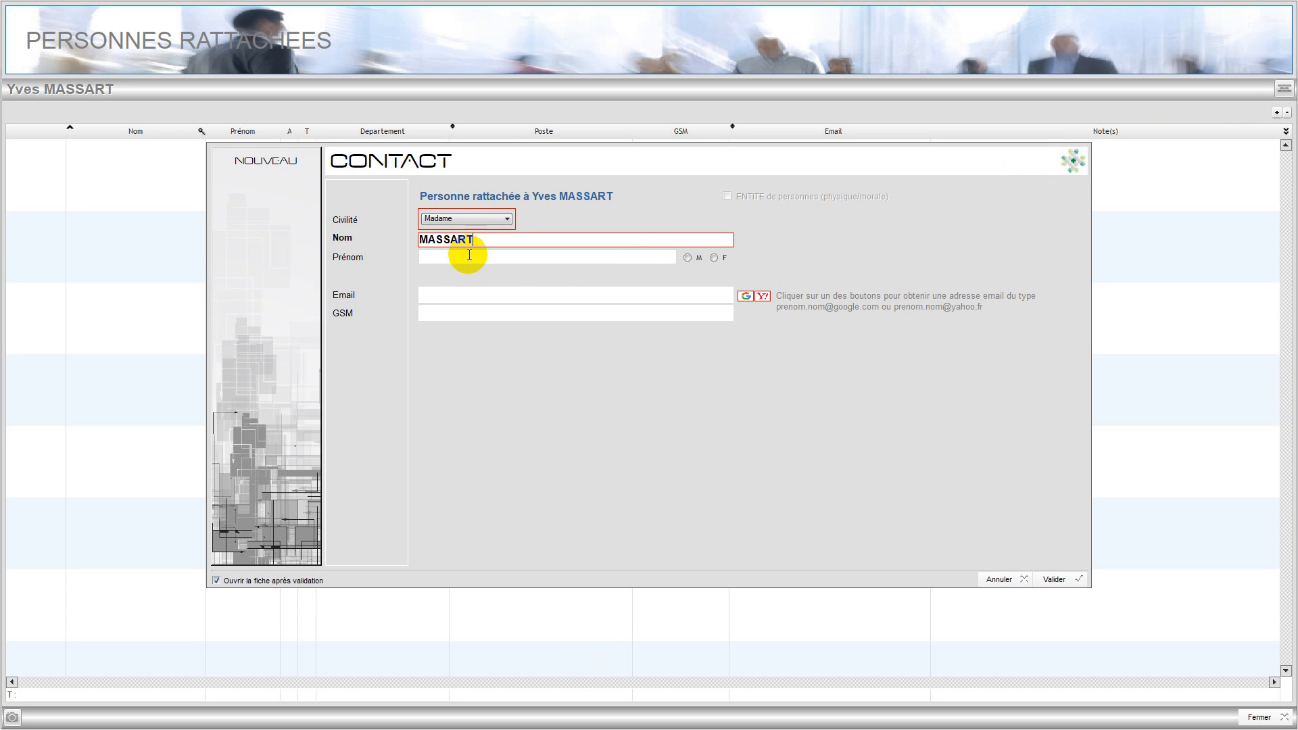
key("Caps_Lock")
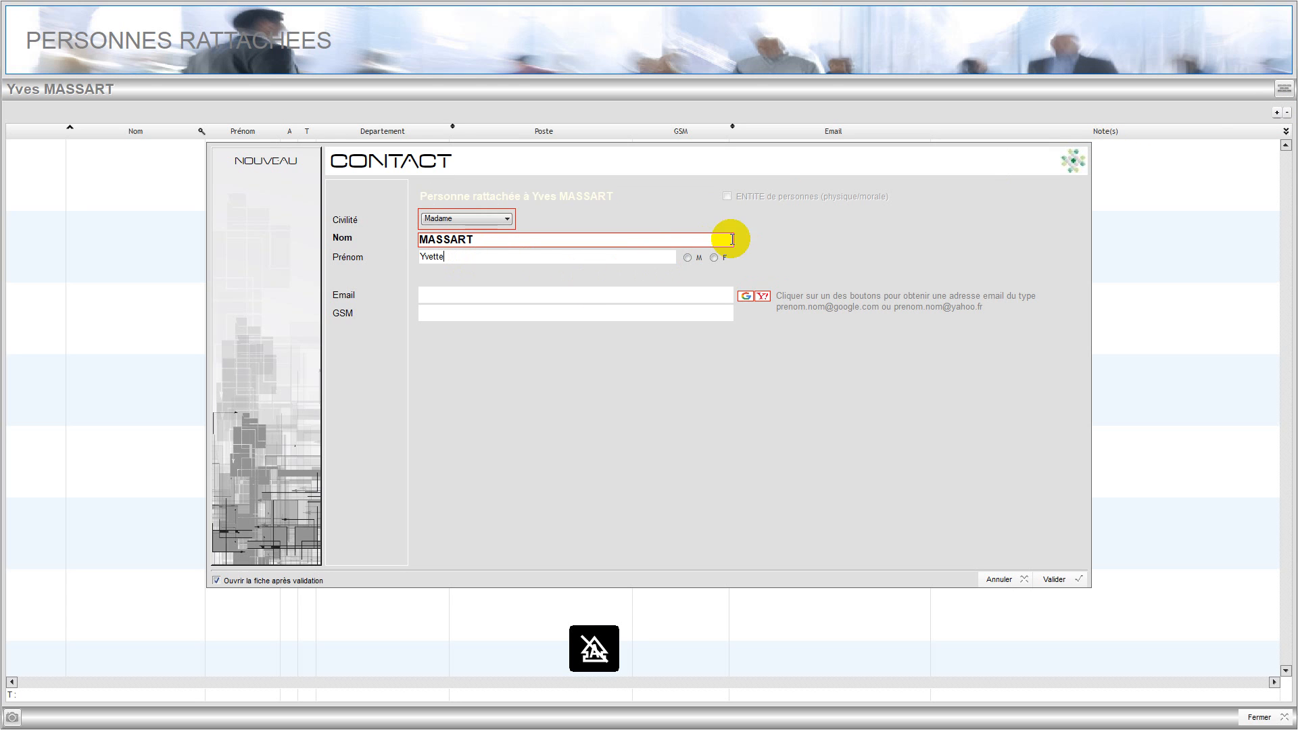
Mark her female, generate a Yahoo e-mail, then save and confirm her person card.
left_click(715, 258)
left_click(762, 296)
left_click(1048, 579)
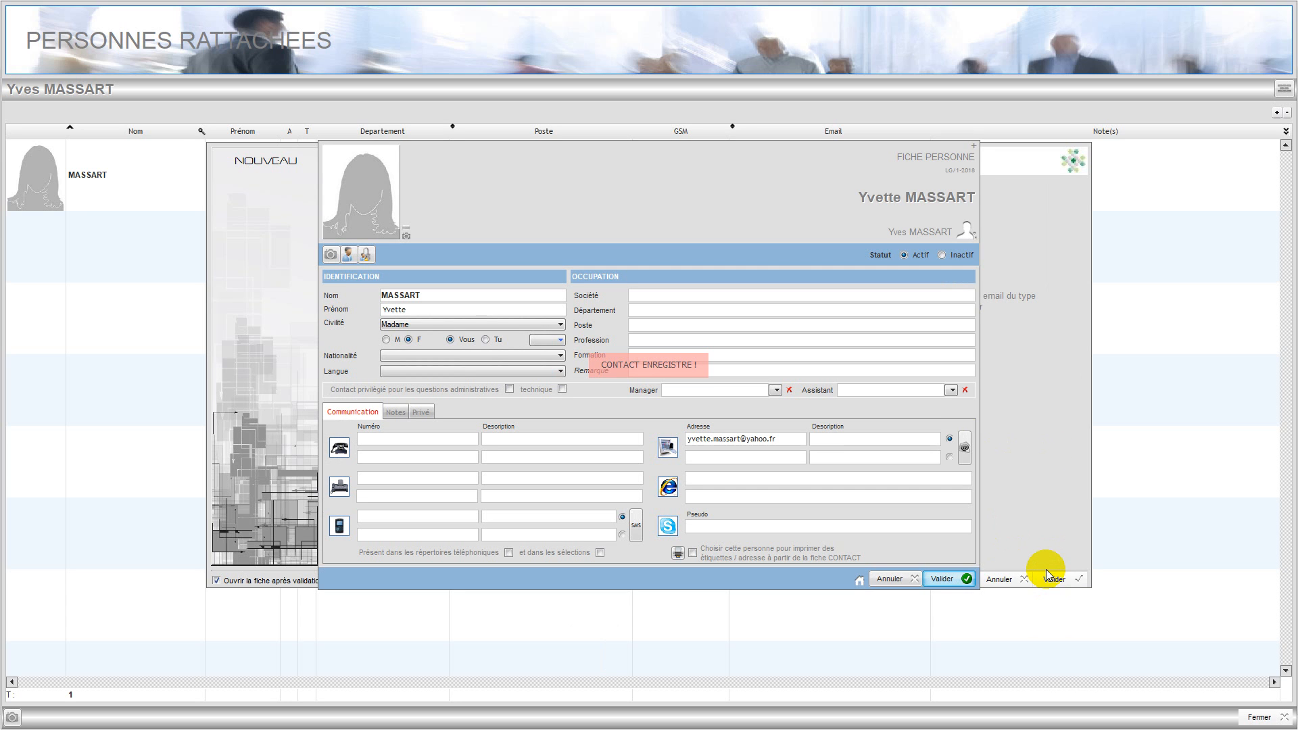
left_click_drag(623, 233, 589, 147)
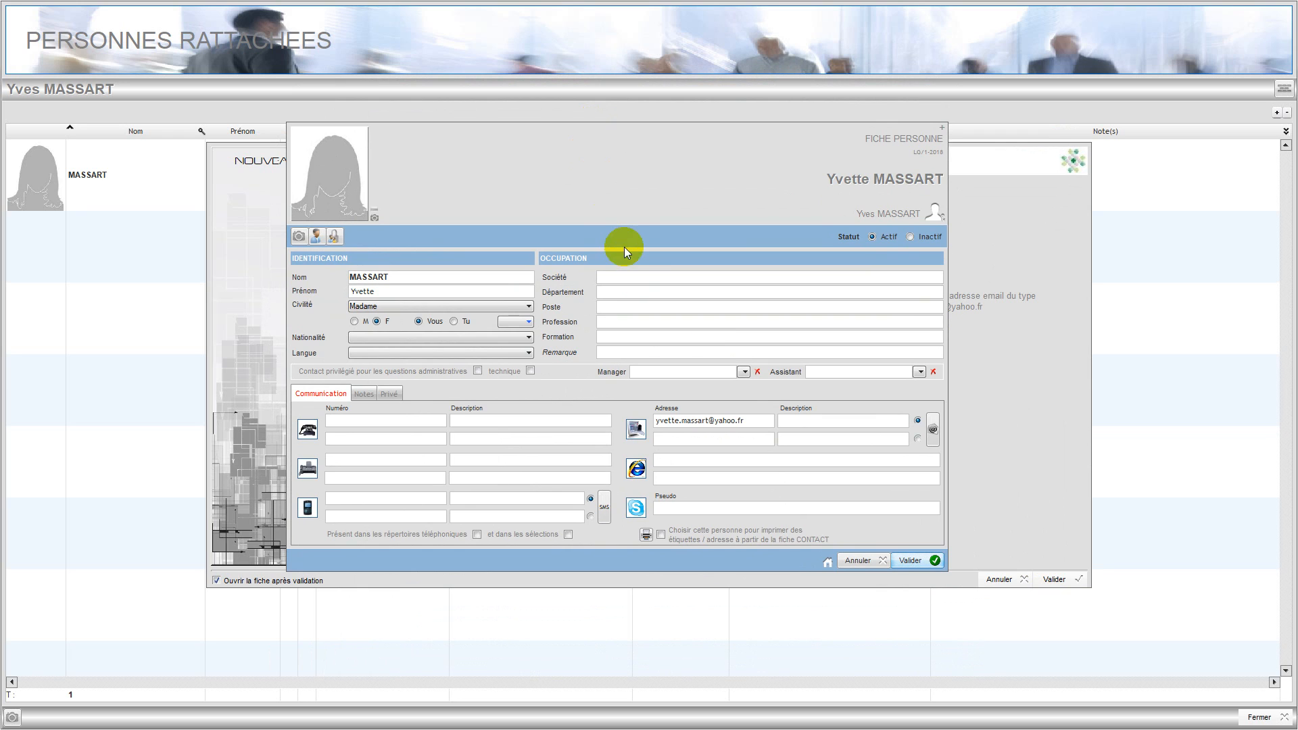
left_click(910, 560)
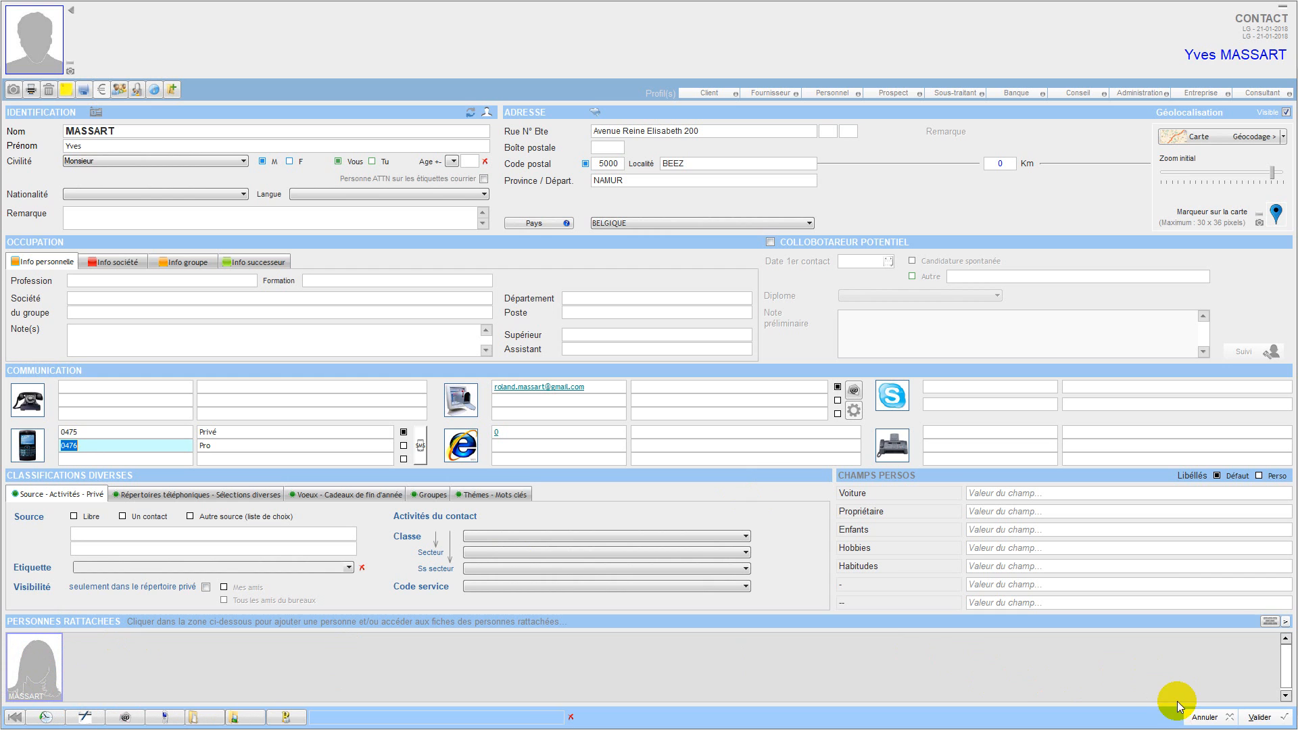
Close and save the contact, then open GAF AG from the CLIENTS list.
left_click(1202, 718)
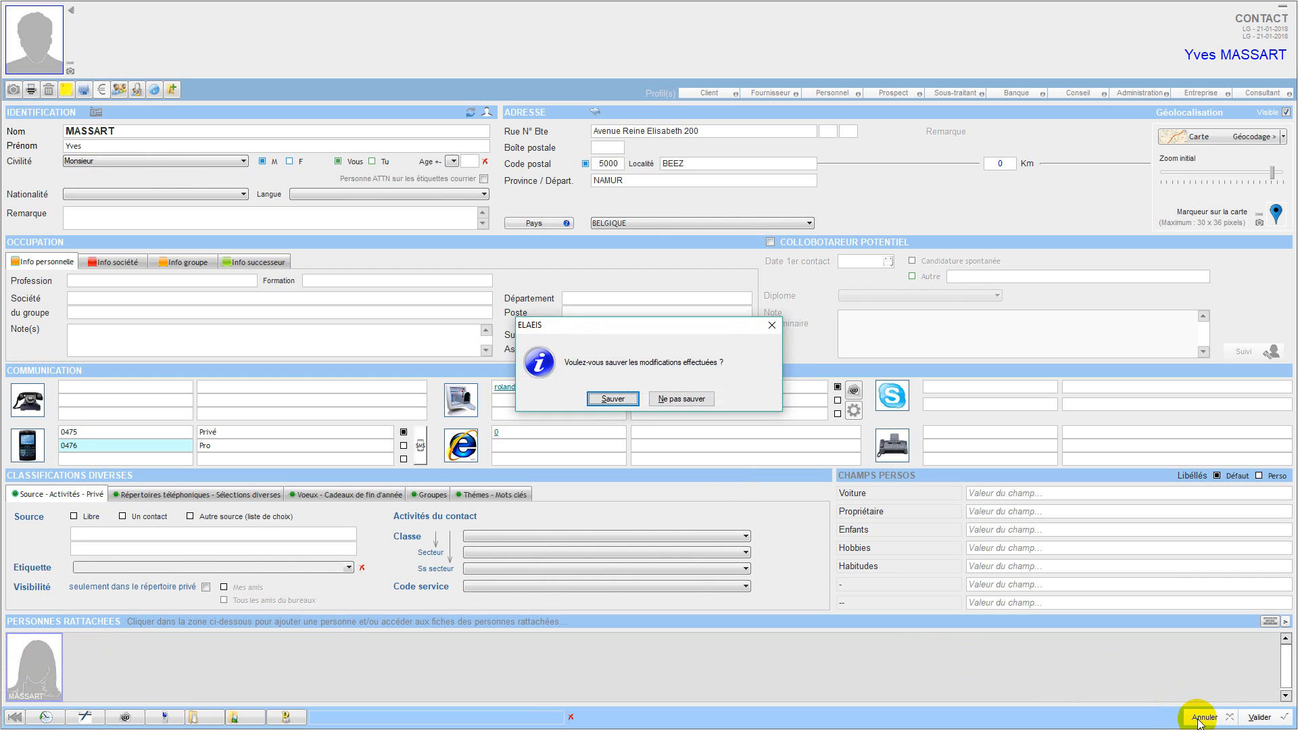
left_click(610, 400)
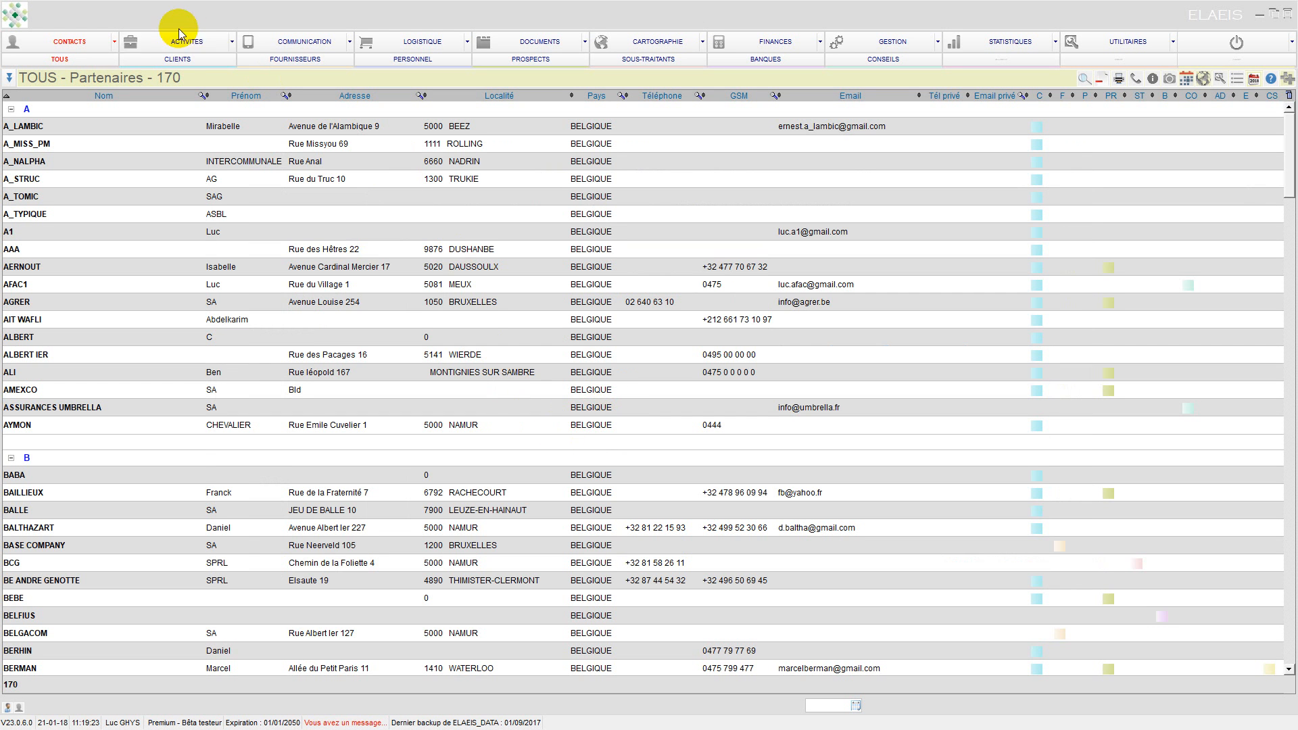
left_click(176, 60)
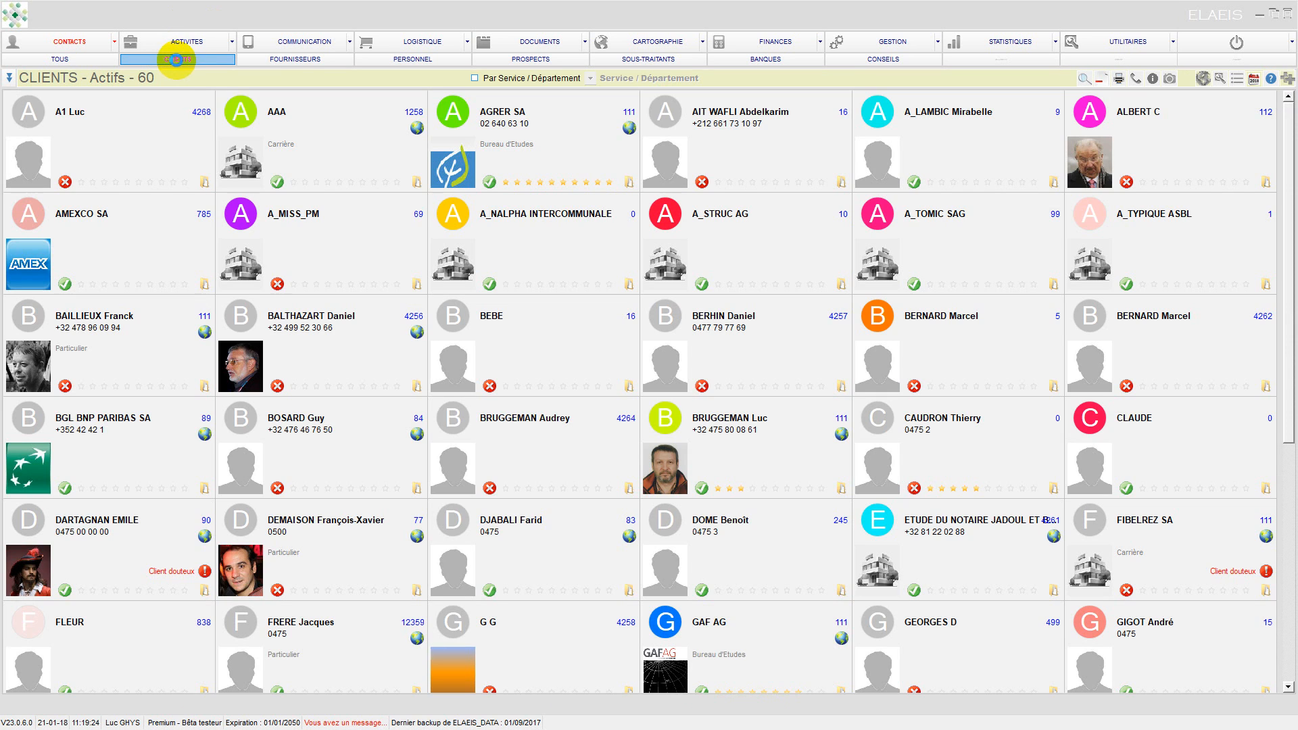
left_click(665, 675)
double_click(666, 675)
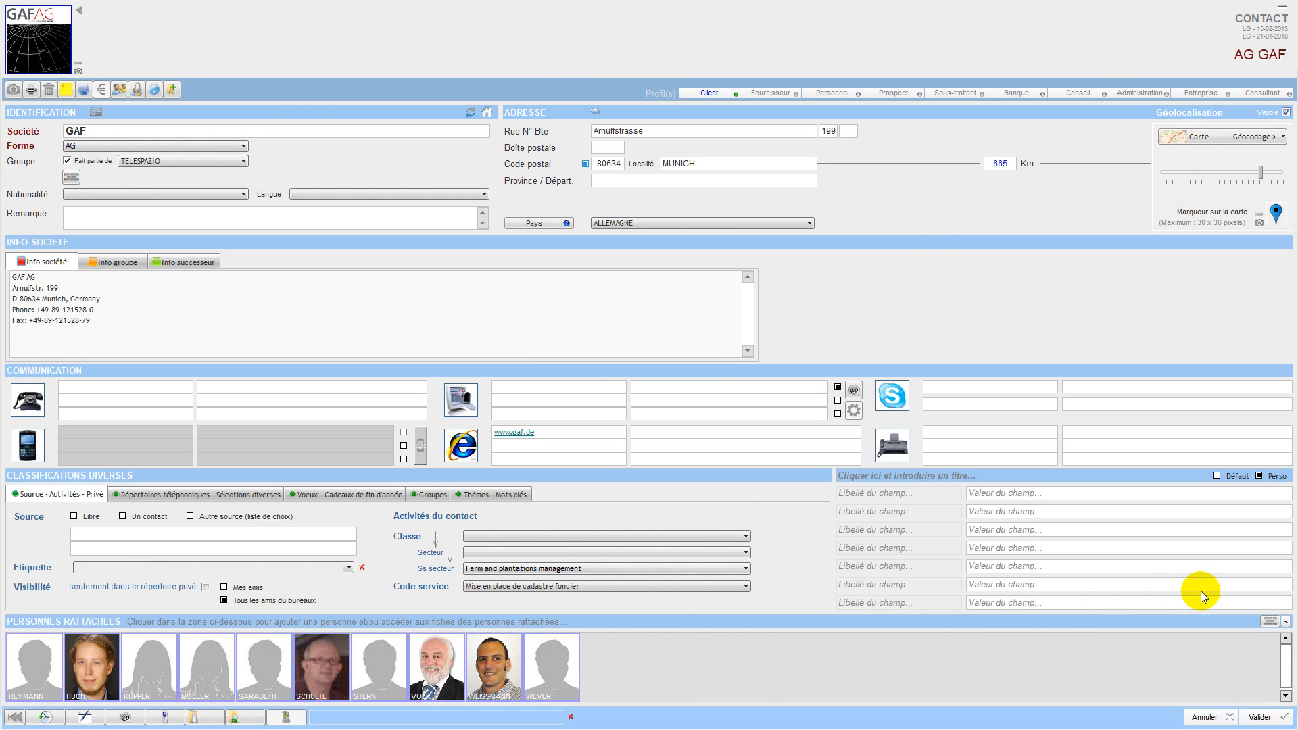
left_click(1287, 625)
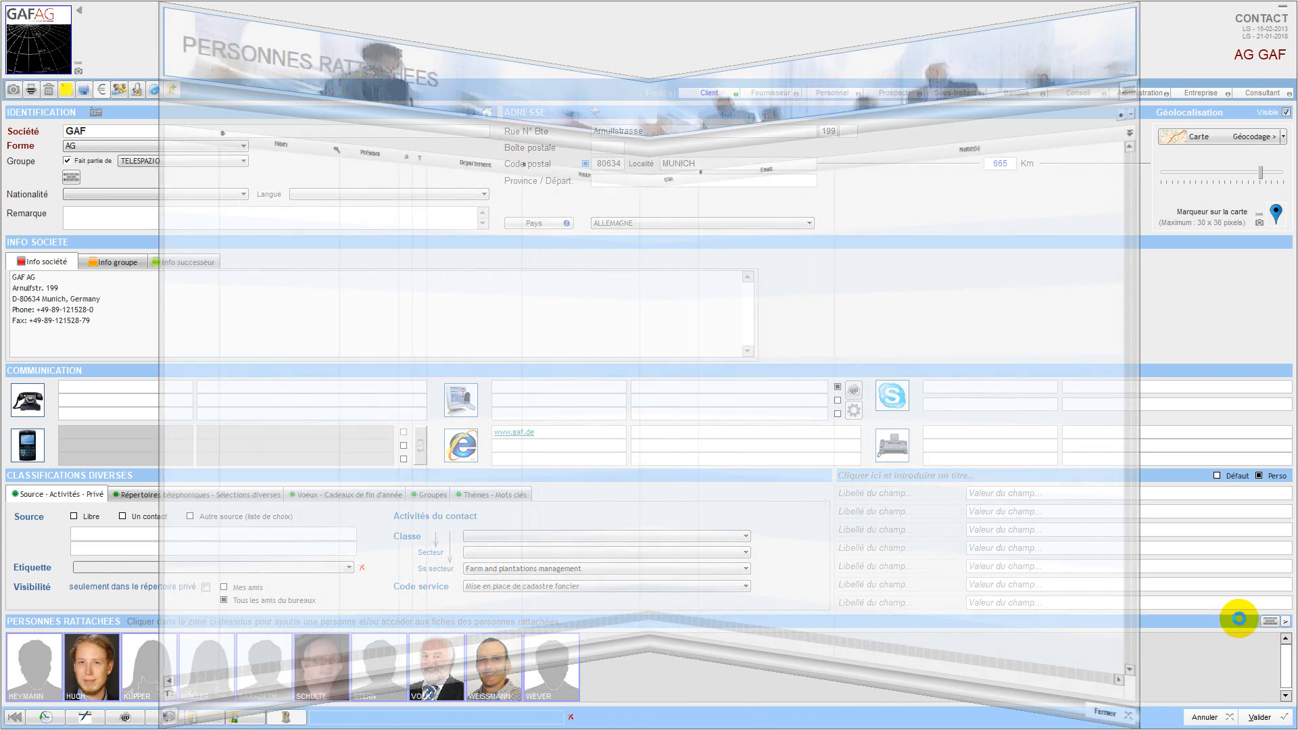
scroll(586, 580, "down", 3)
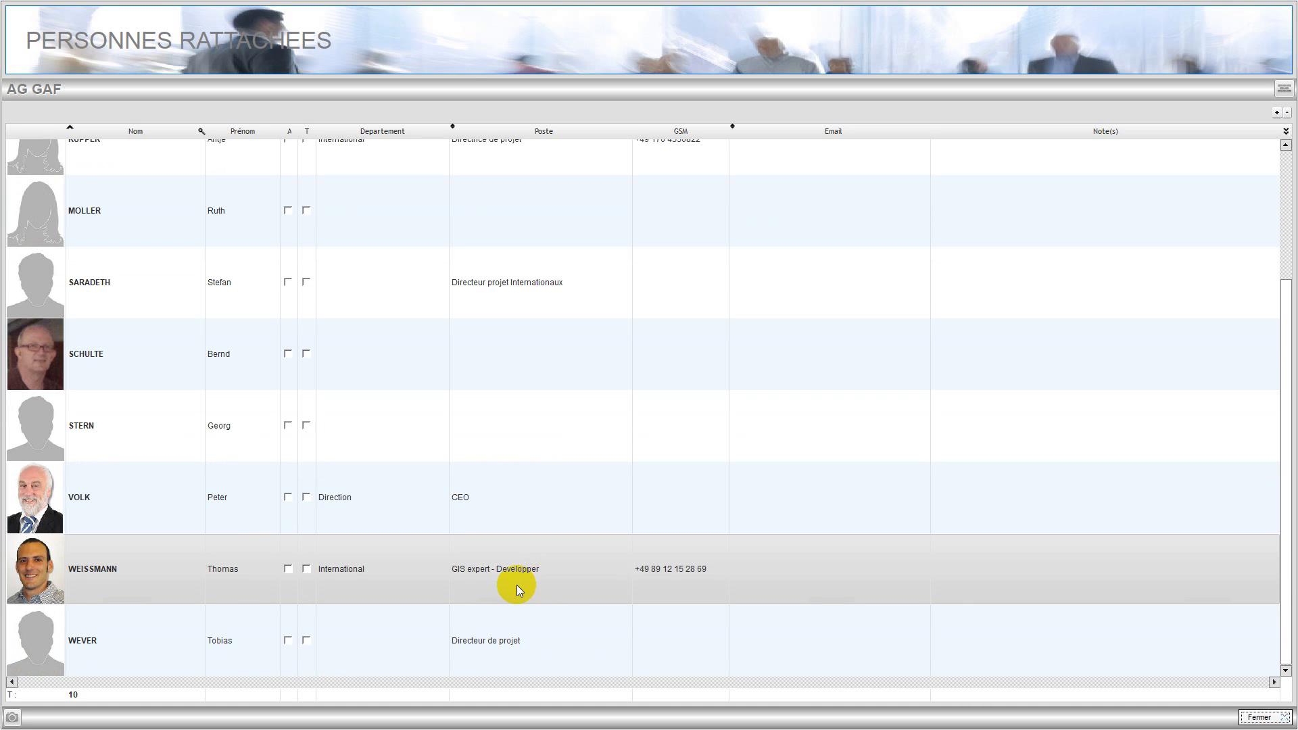
double_click(400, 505)
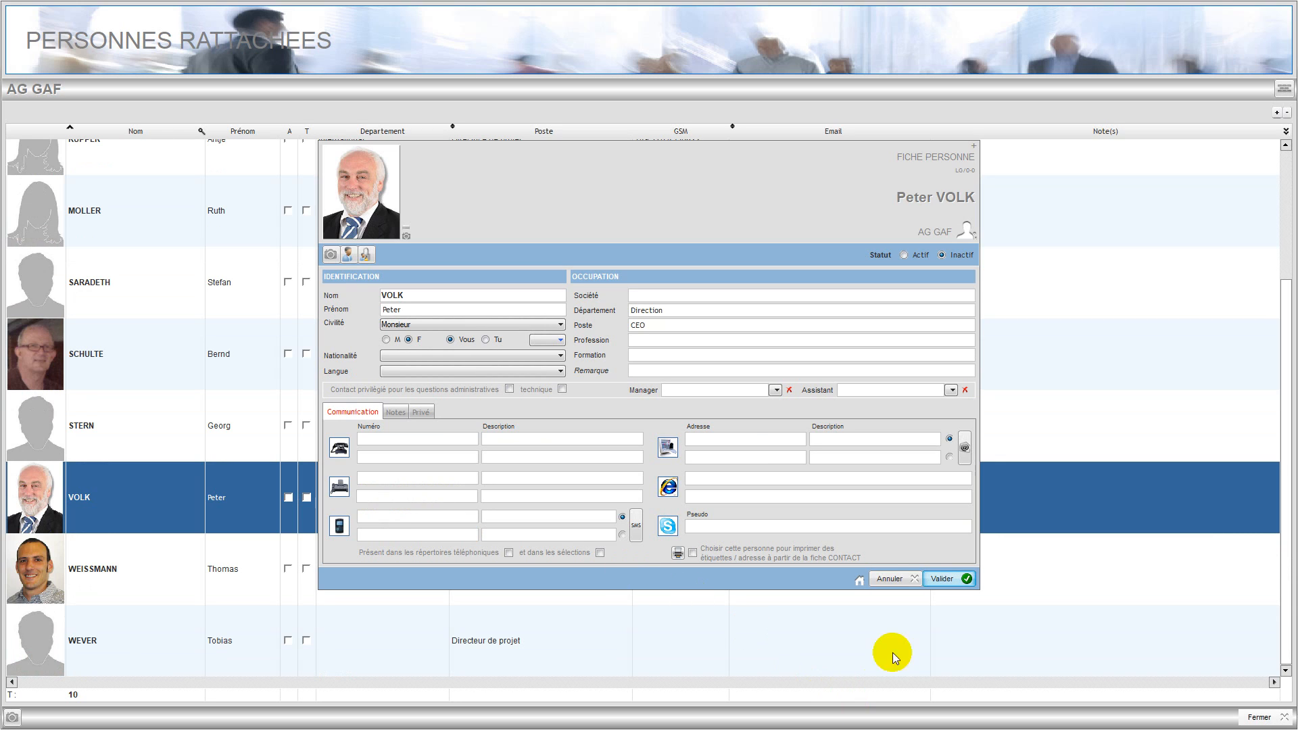
left_click(882, 579)
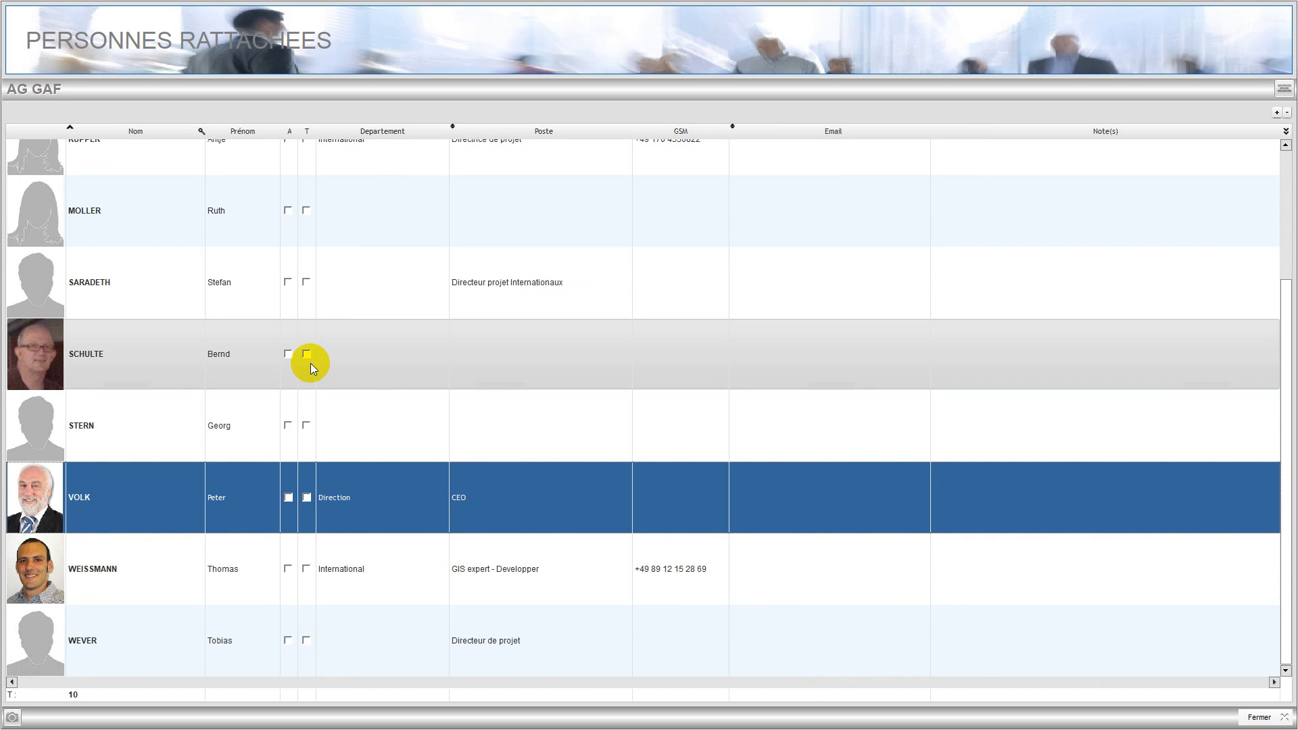
scroll(489, 387, "up", 3)
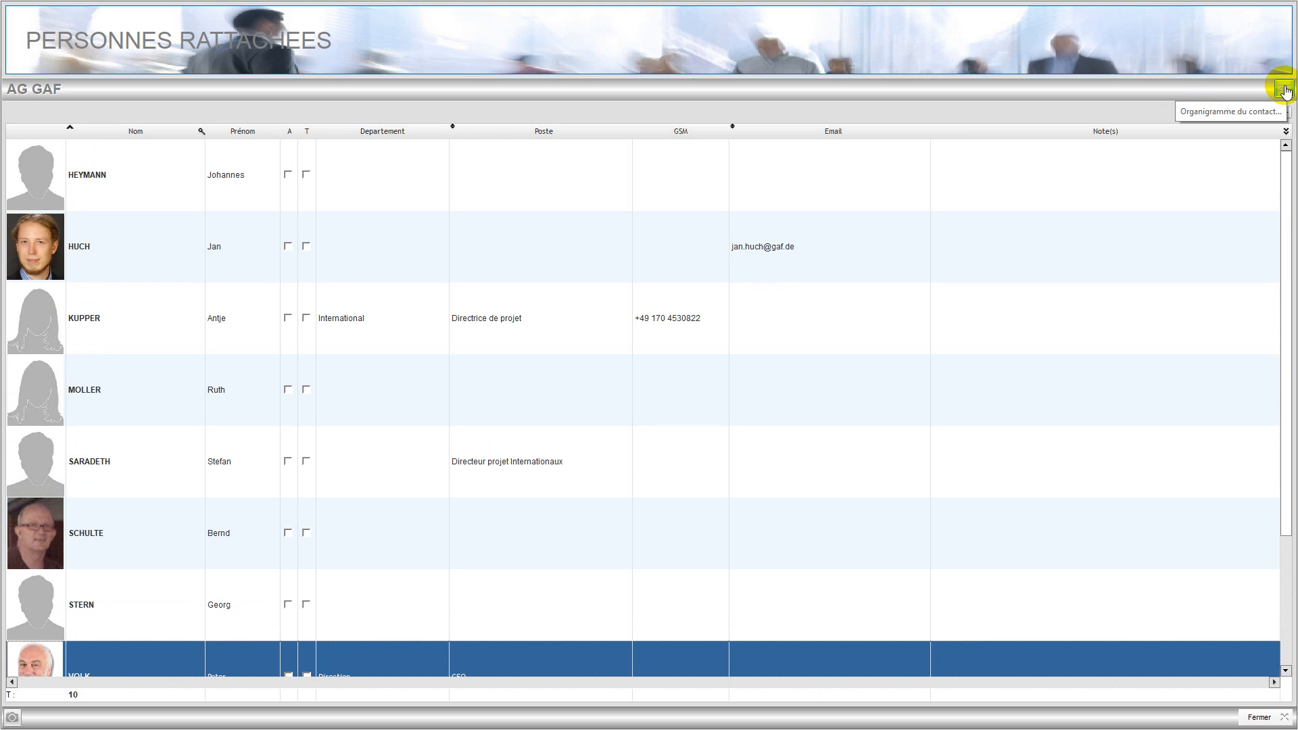
Display GAF AG's organisation chart, with the CEO at the top, then close it.
left_click(1285, 89)
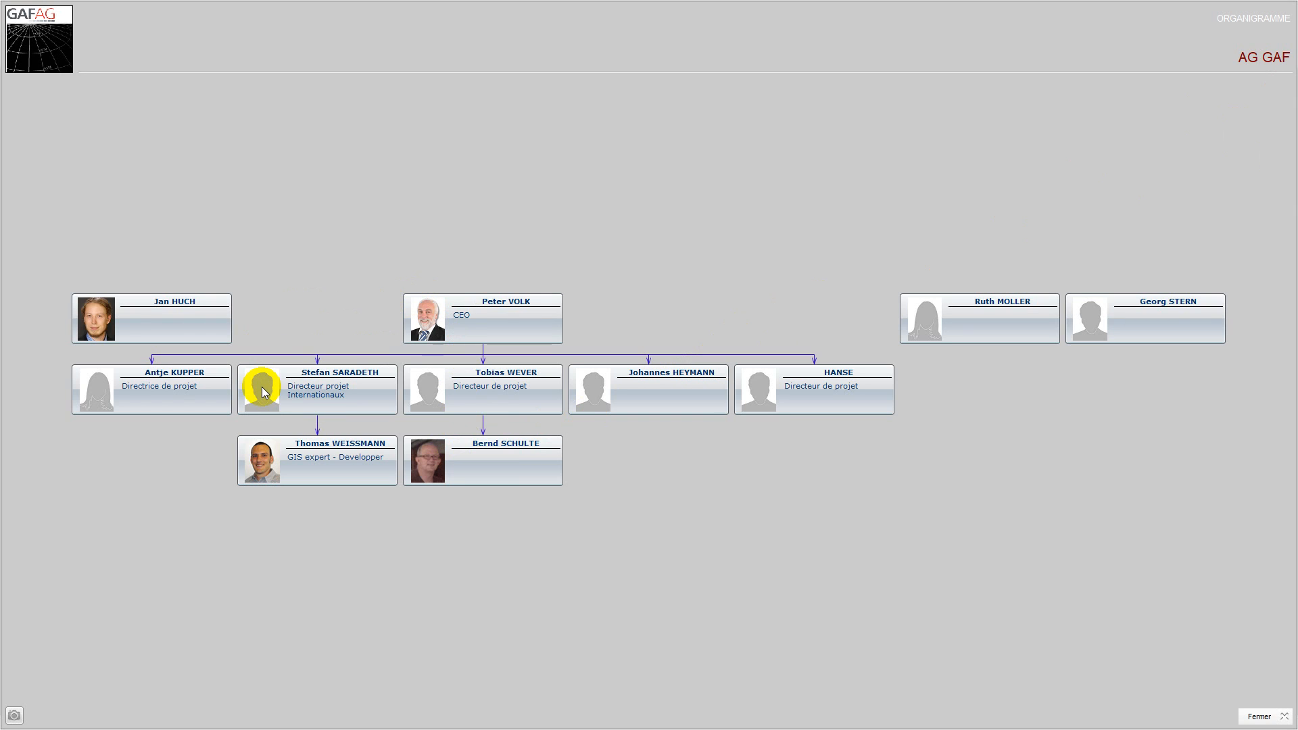
left_click(1256, 718)
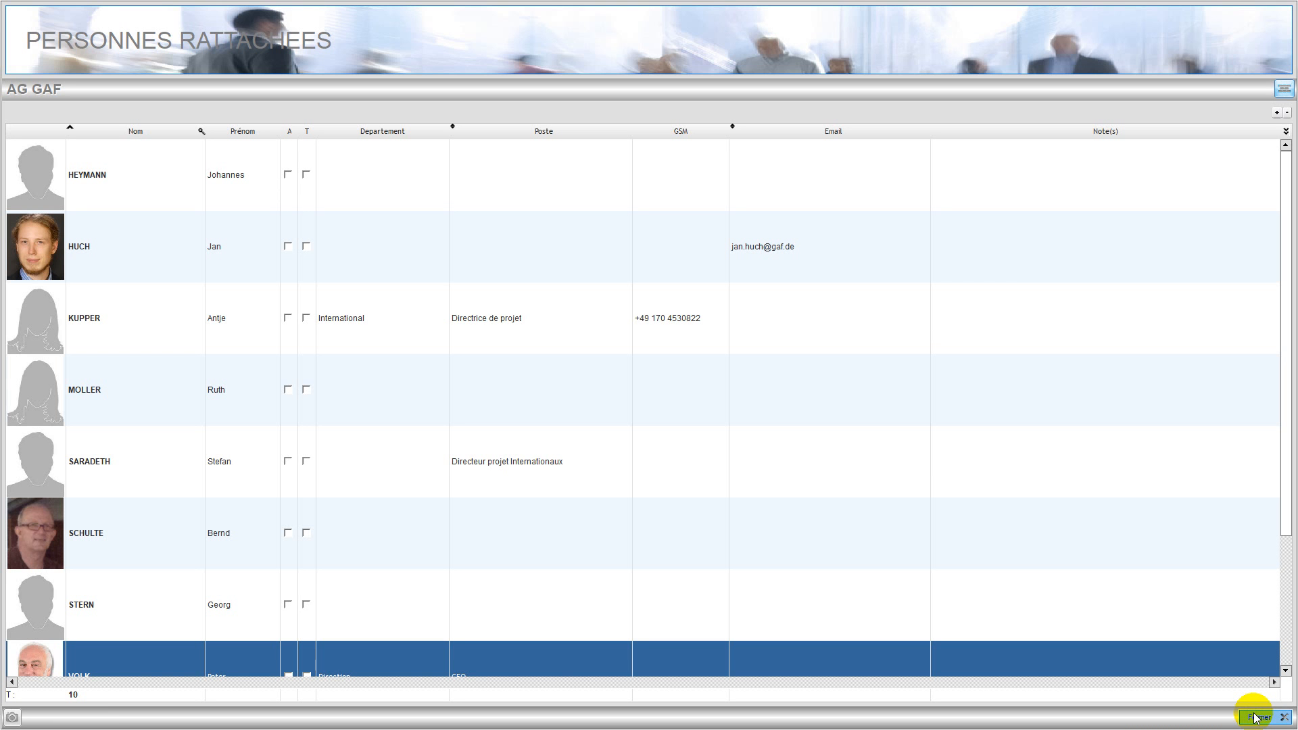
Close the attached-persons list, save the GAF AG record, and confirm ending the session.
left_click(1256, 718)
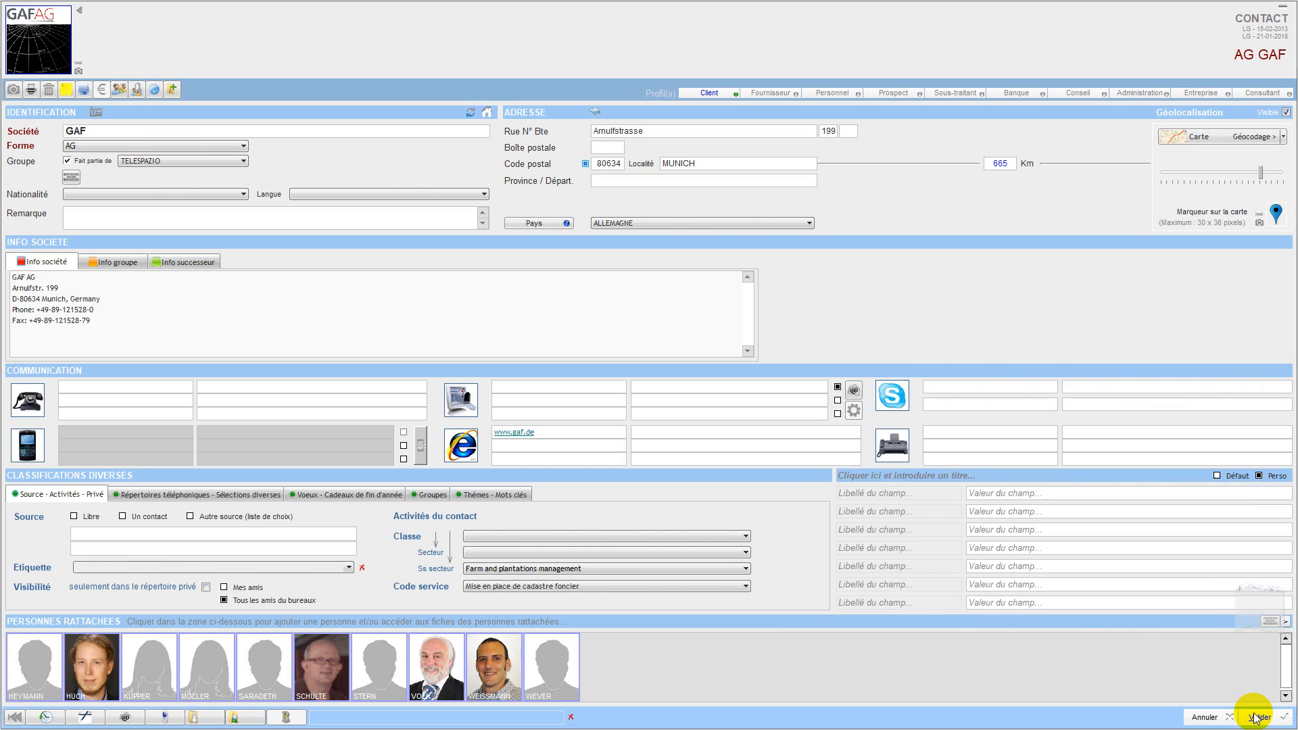
left_click(1207, 718)
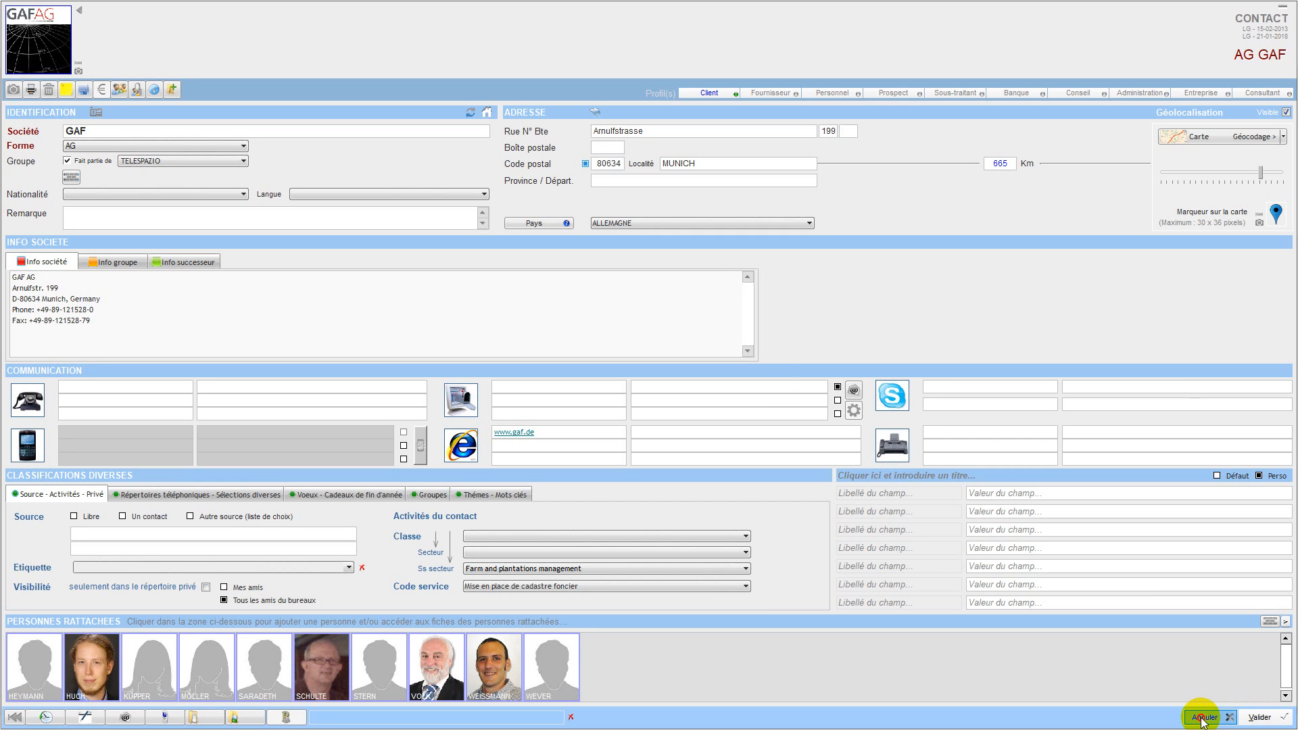
left_click(591, 401)
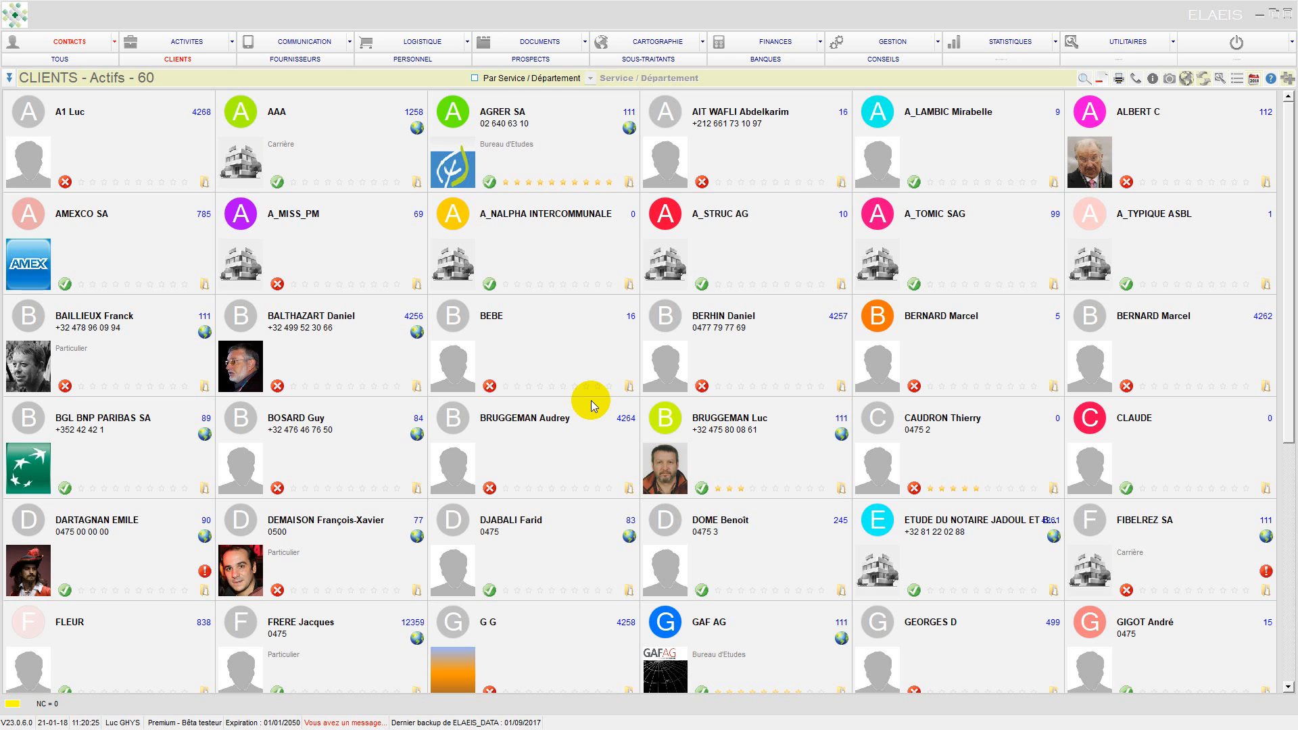
left_click(1227, 42)
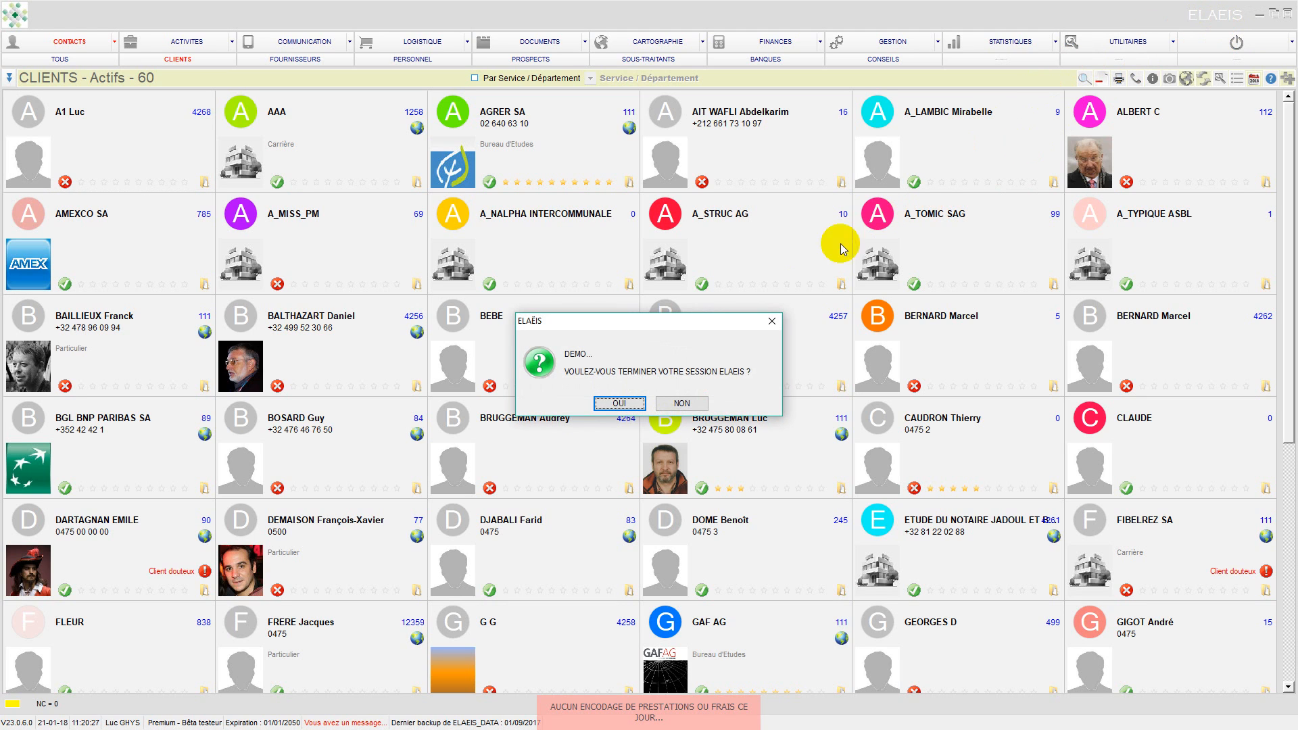
left_click(620, 403)
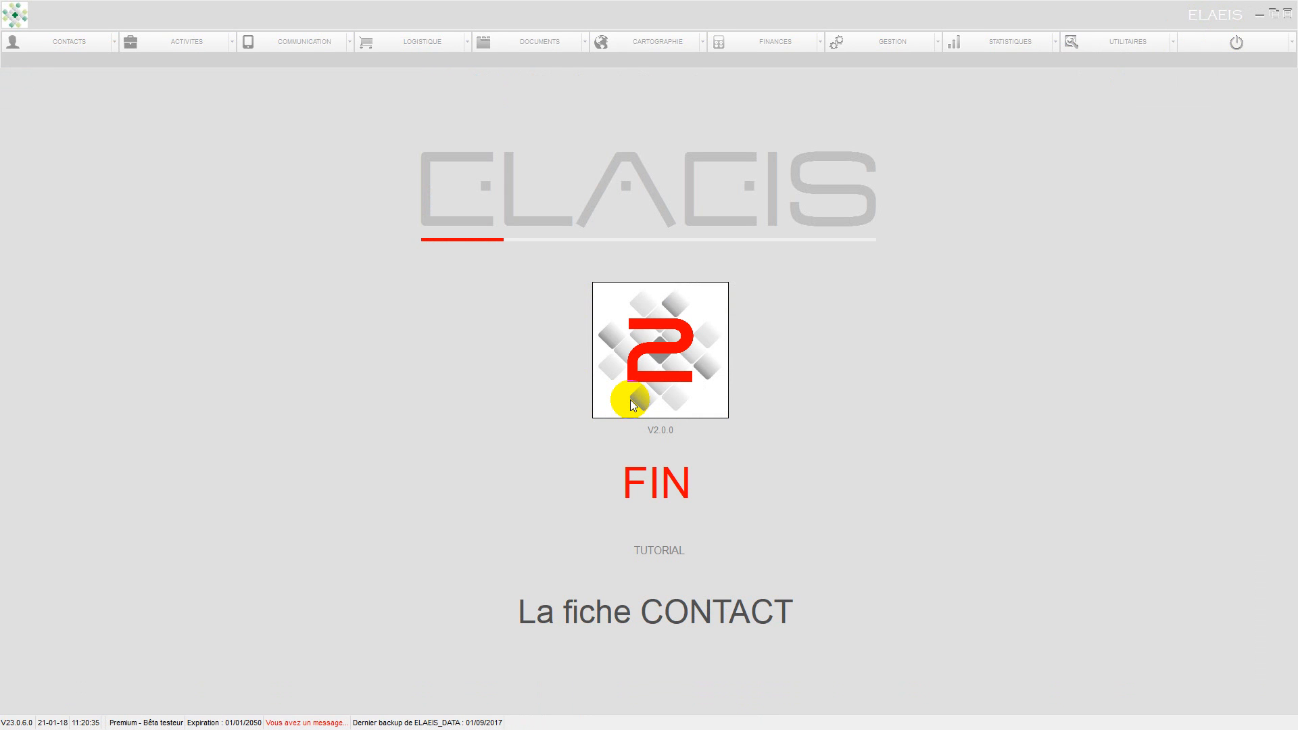